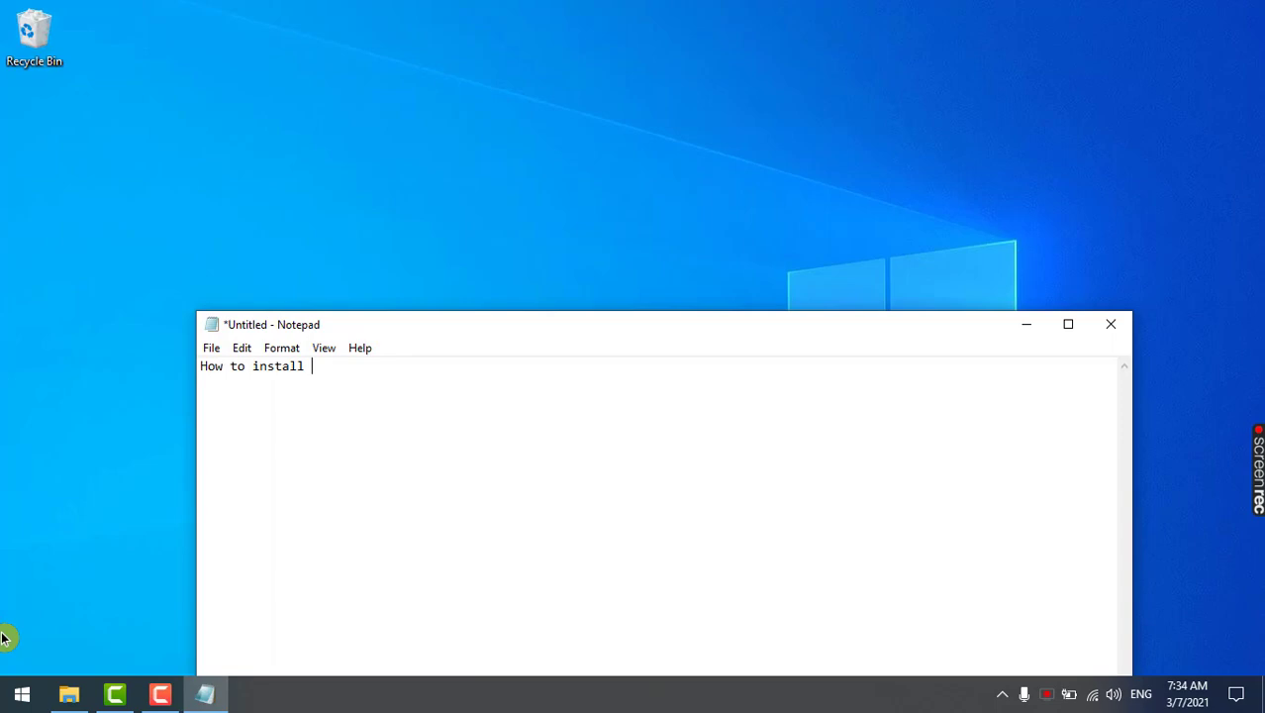
# - Complete the note with "bash and linux subsystem in windows 10?" and "lets get started.", and close it without saving
pyautogui.write('bash and linux su')
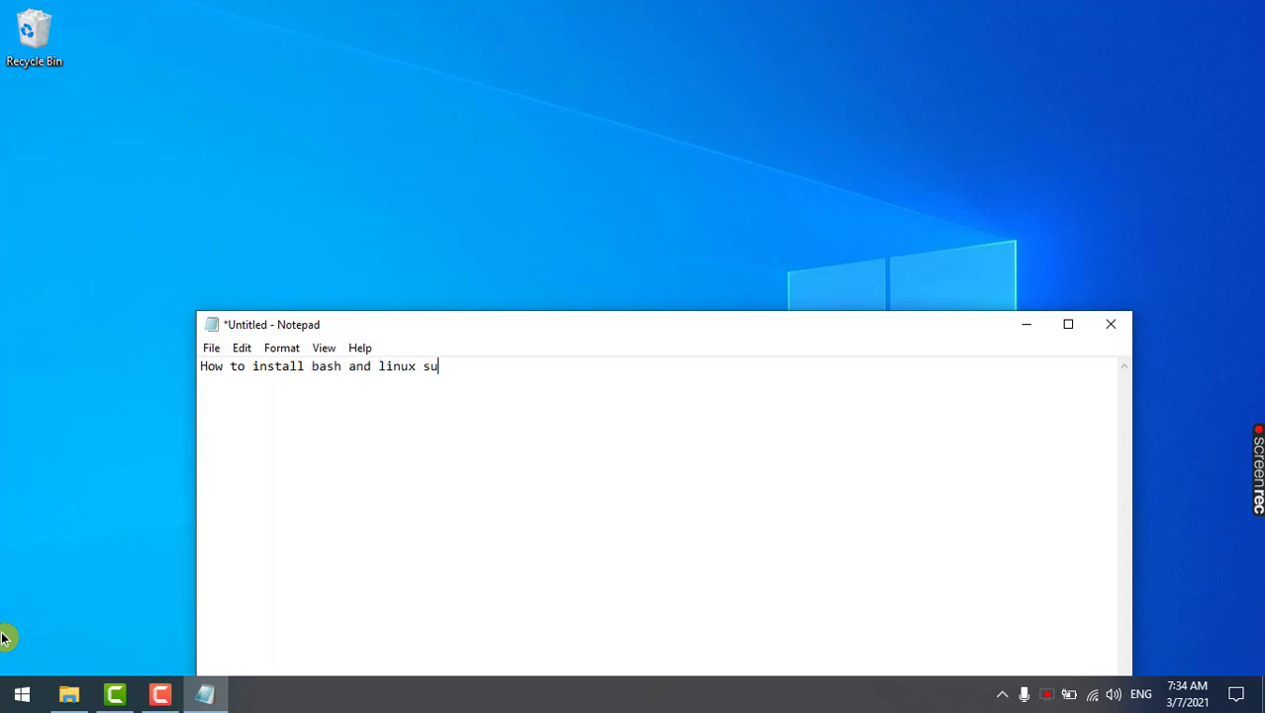
pyautogui.write('bsystem in windows 10?')
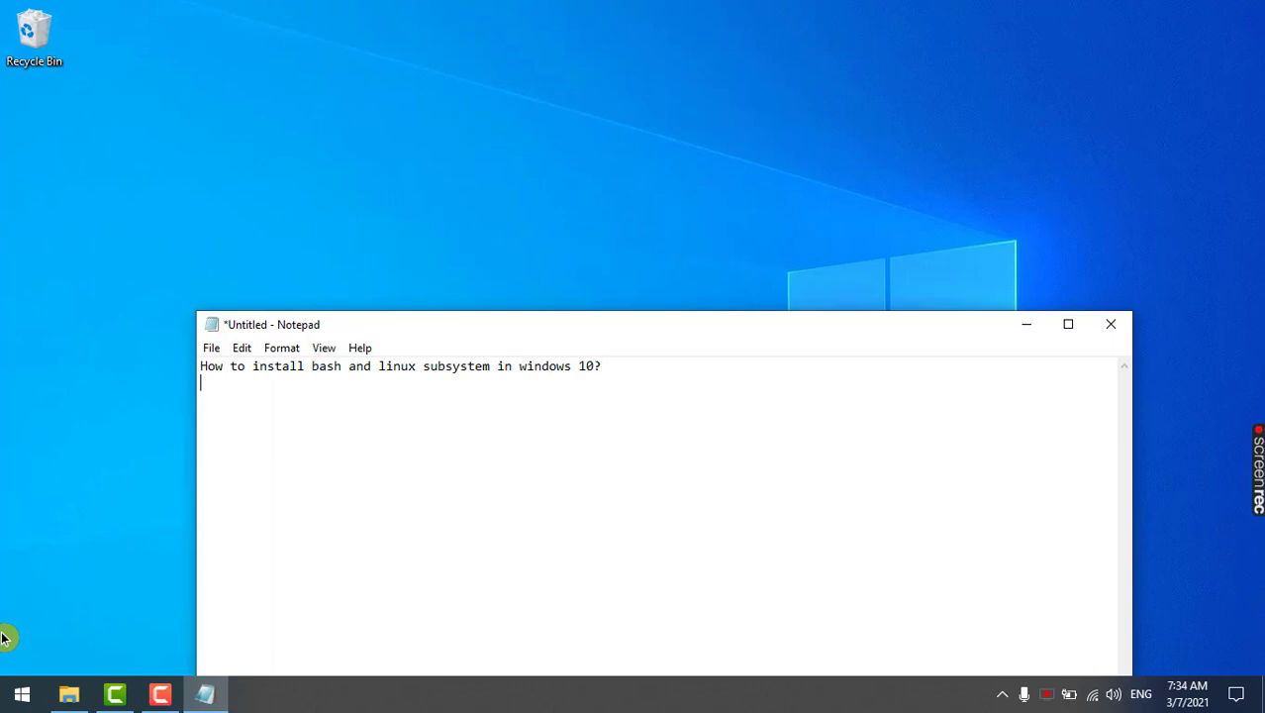
pyautogui.write('lets get started.')
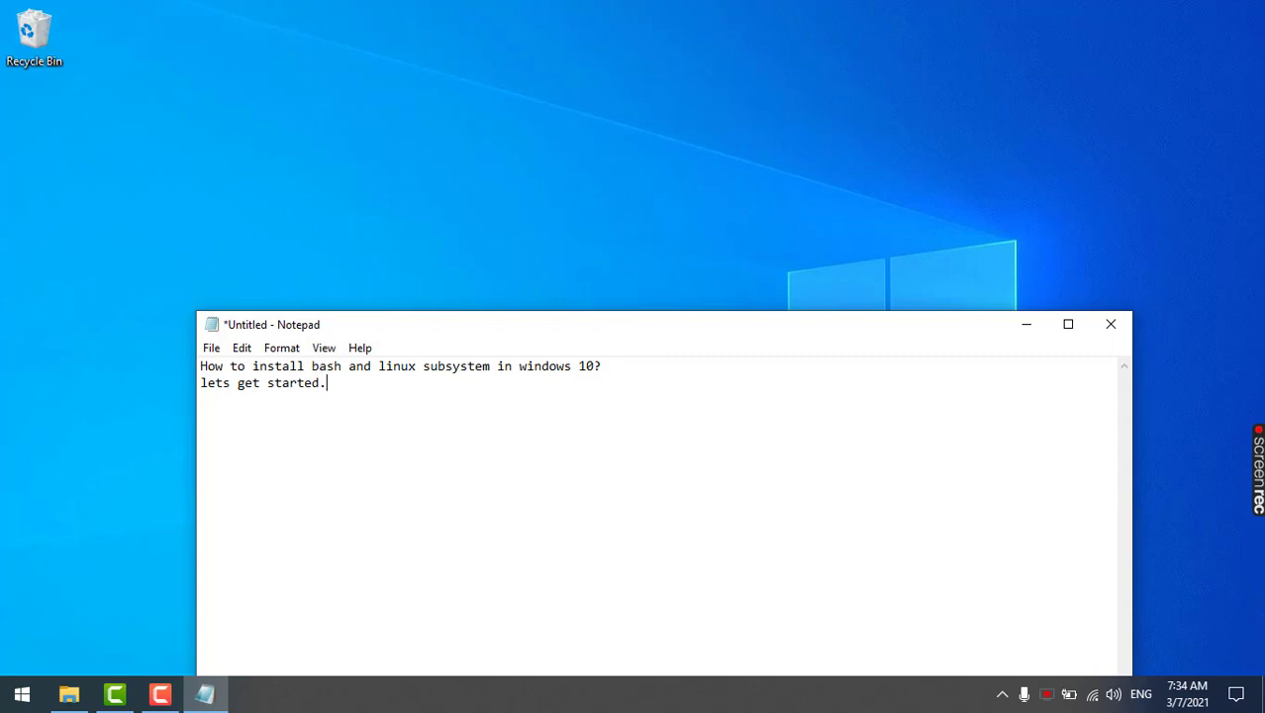
pyautogui.click(1112, 325)
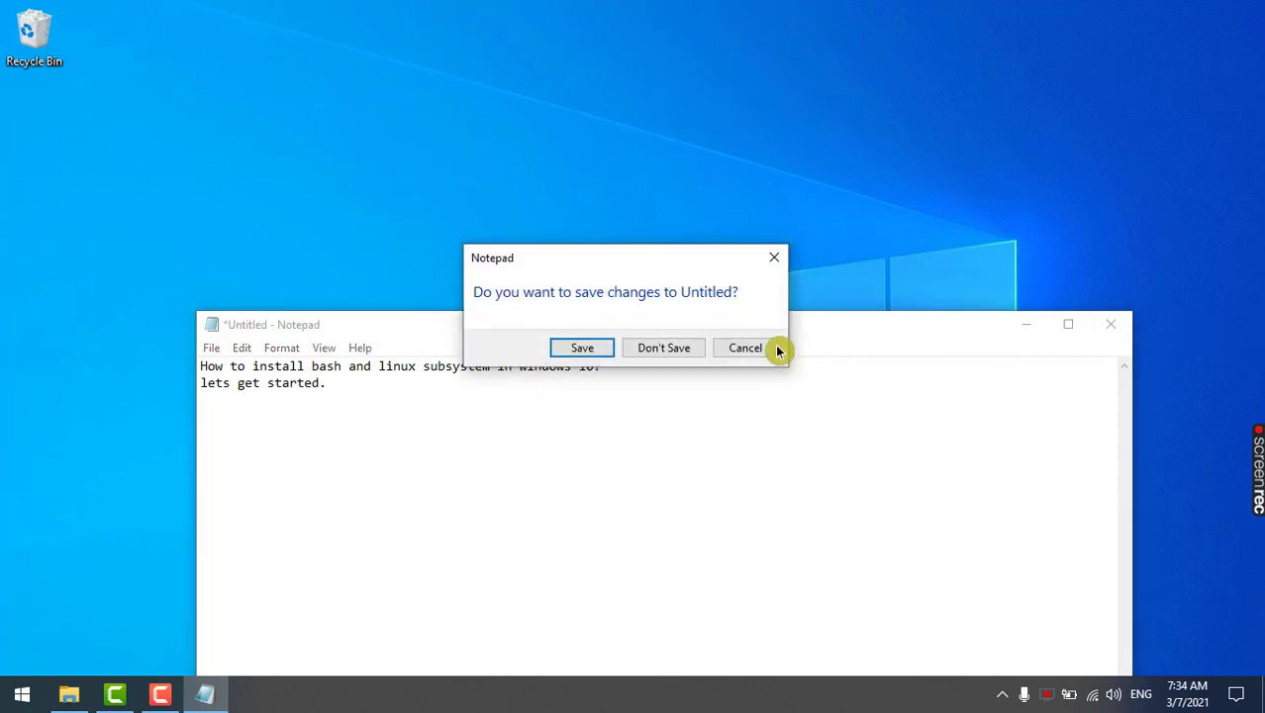
pyautogui.click(638, 349)
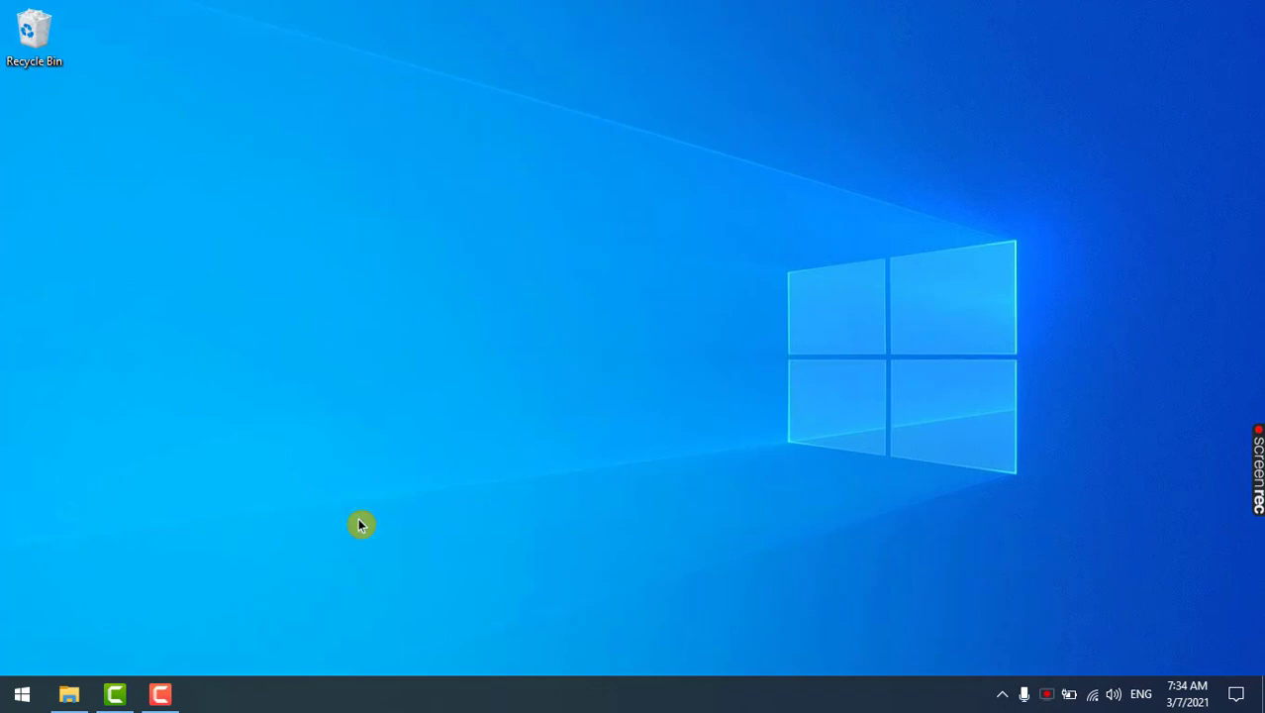
# - Open the Update & Security section of the Windows Settings in a maximized window
pyautogui.click(6, 705)
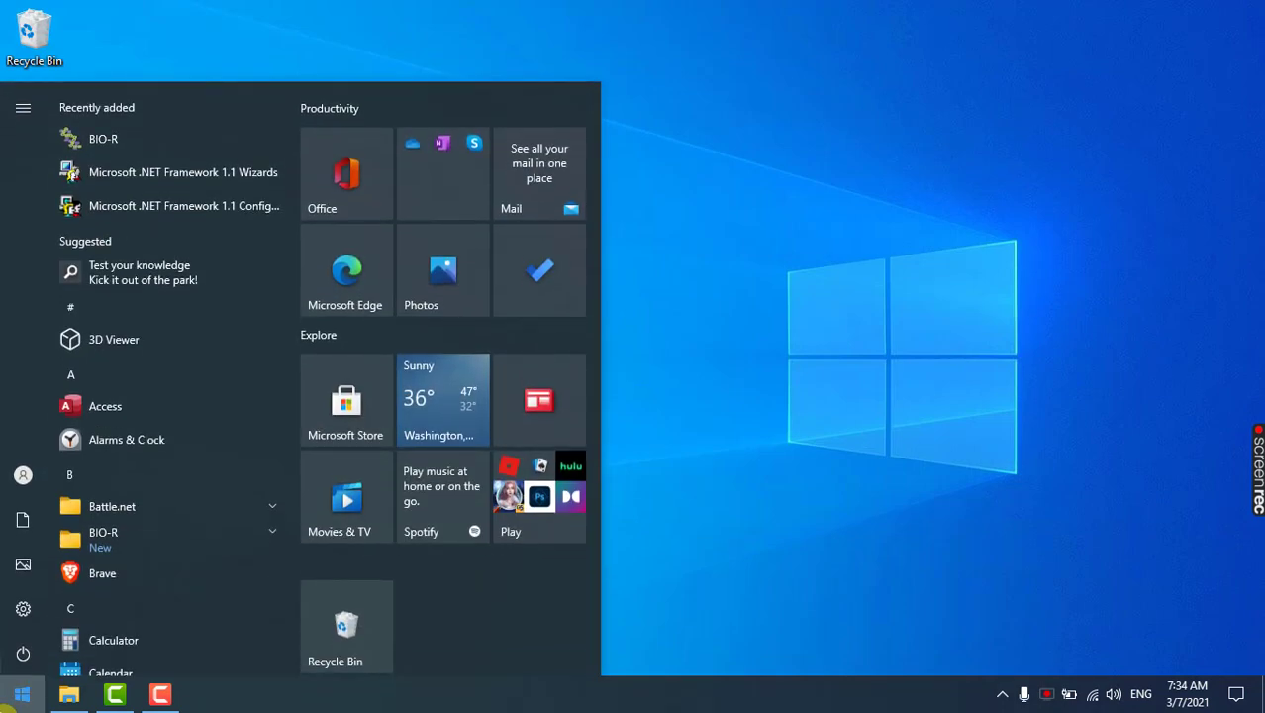
pyautogui.write('sett')
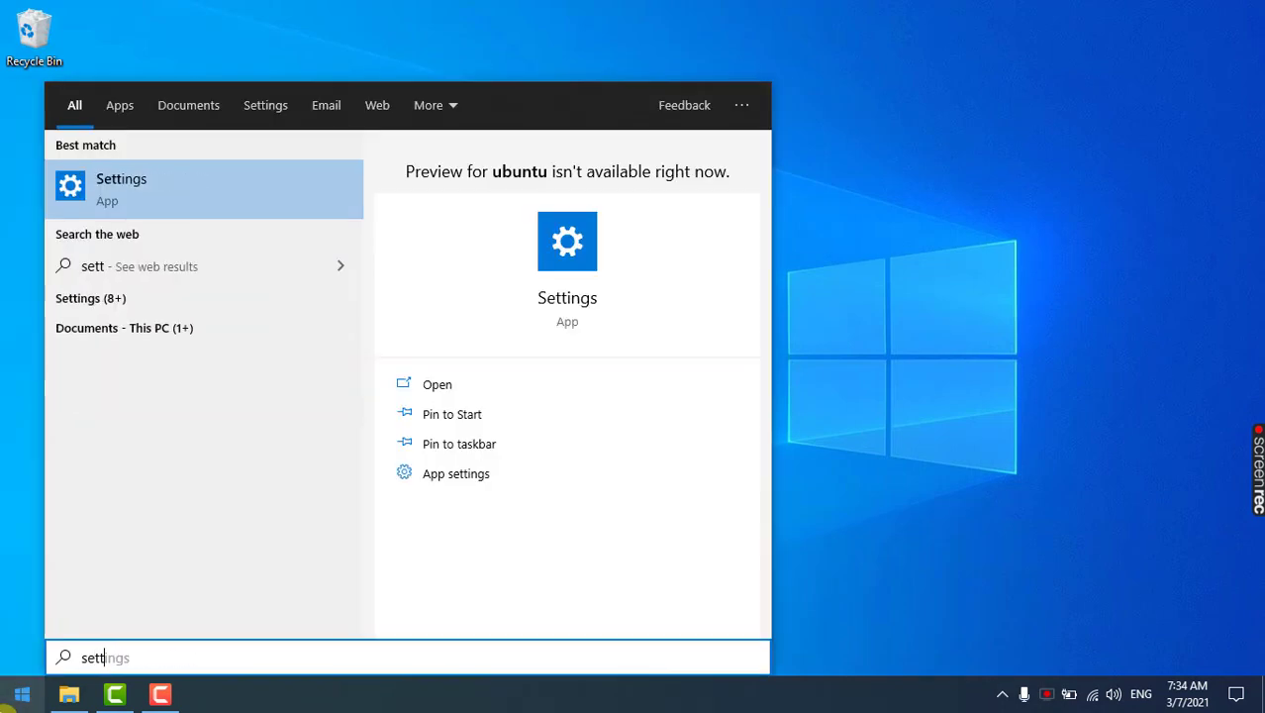
pyautogui.press('Return')
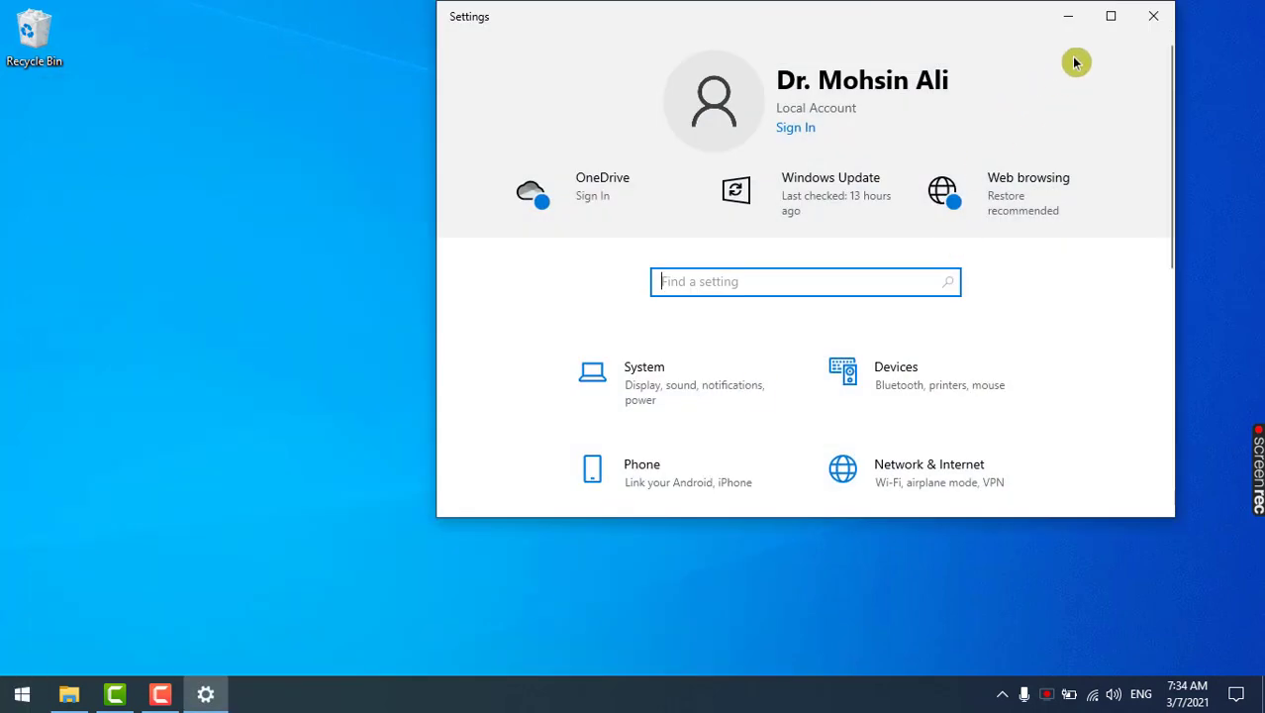
pyautogui.click(1100, 26)
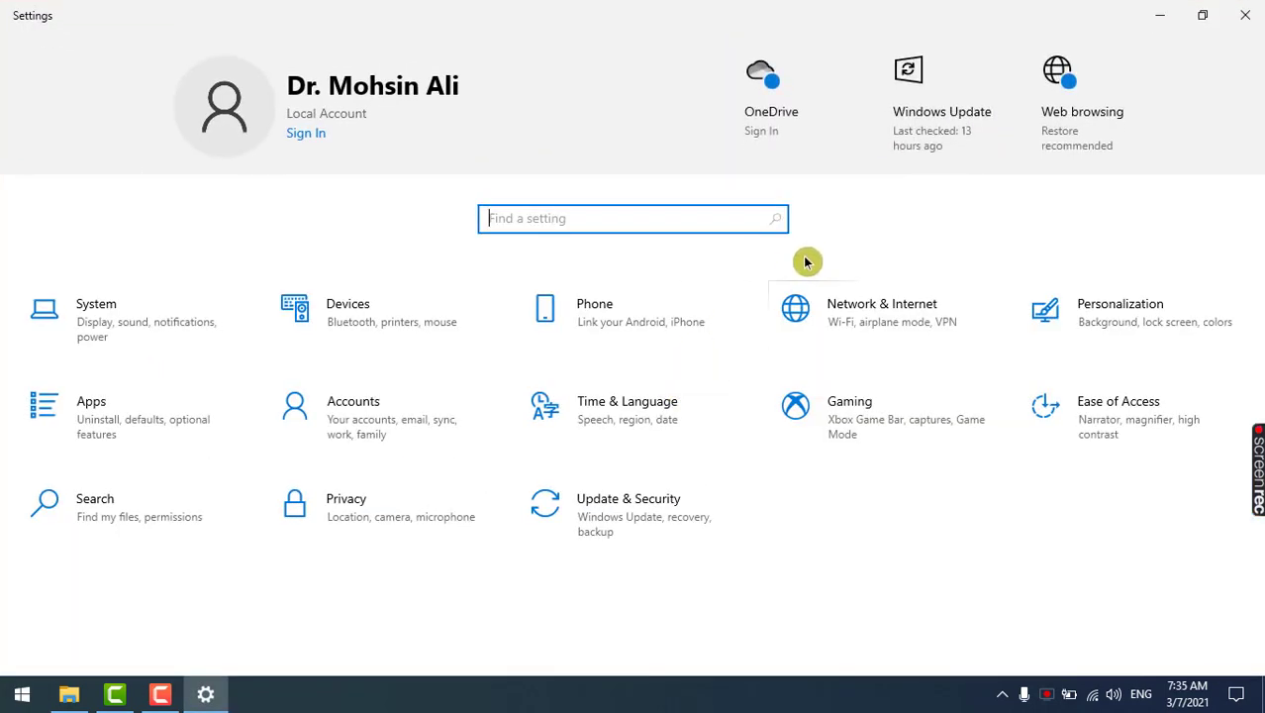
pyautogui.click(549, 513)
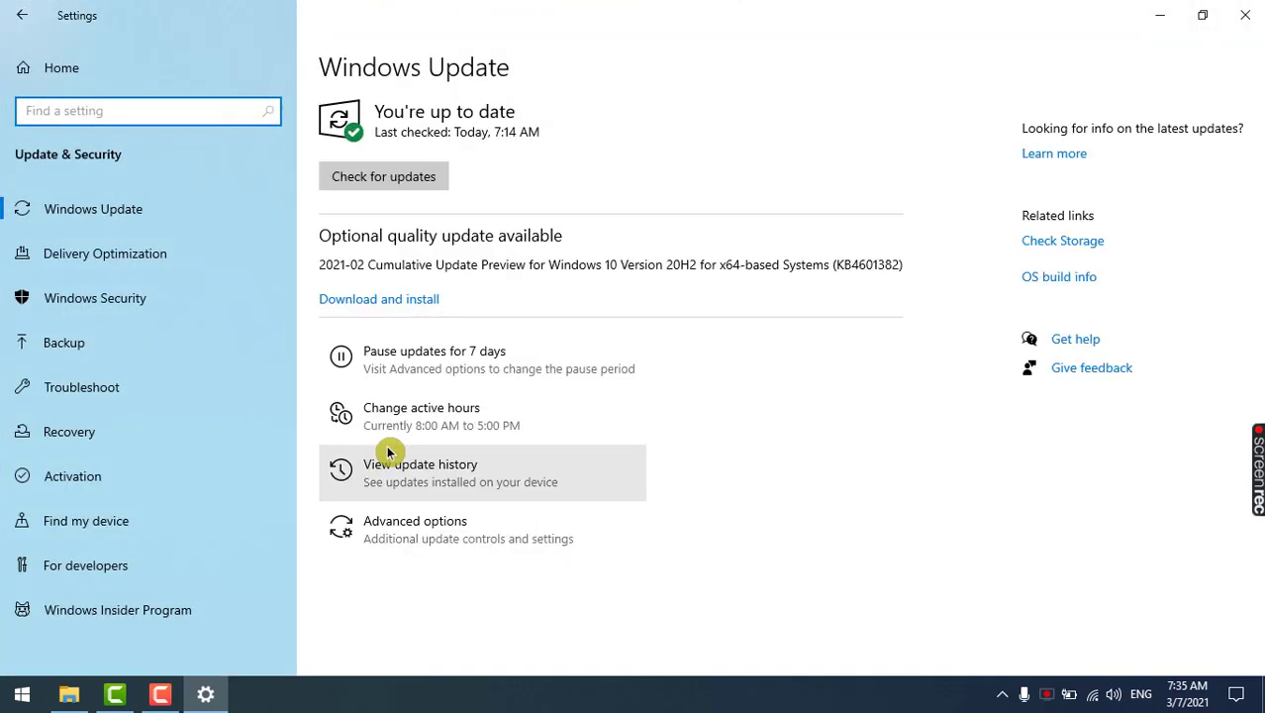
# - Turn on Developer Mode in the For developers settings, confirm it, and close Settings
pyautogui.click(106, 562)
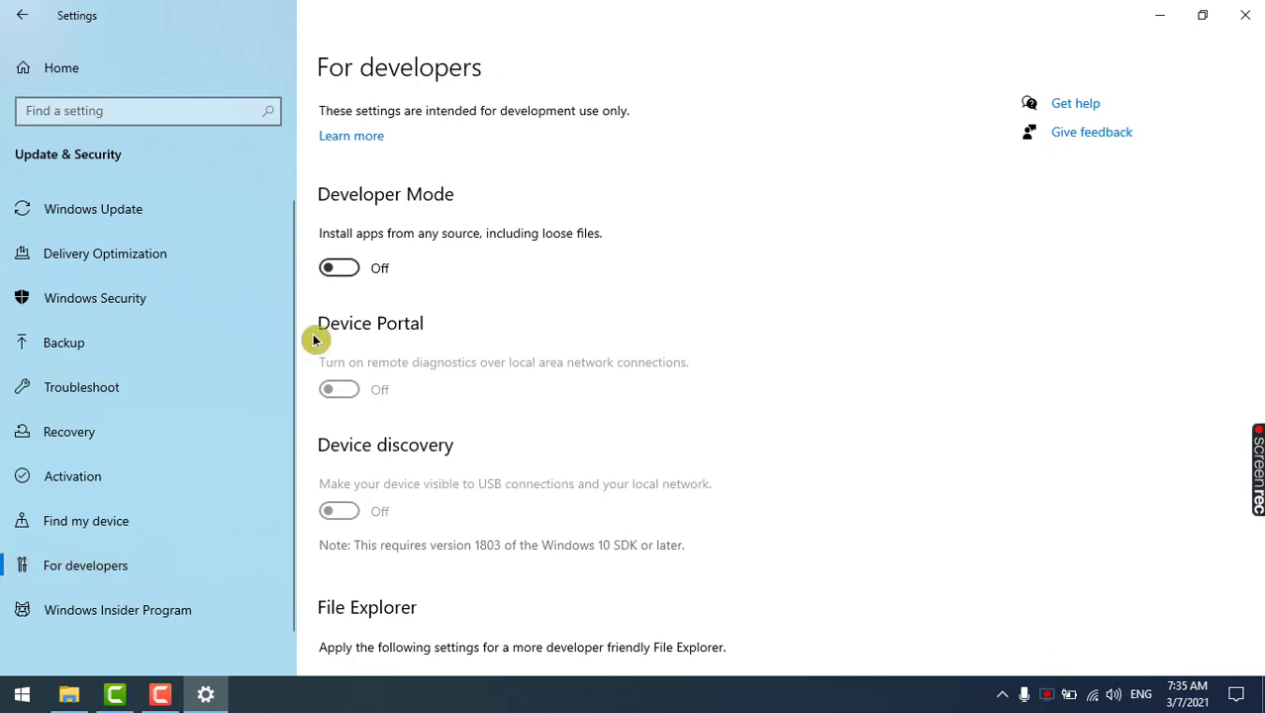
pyautogui.click(347, 270)
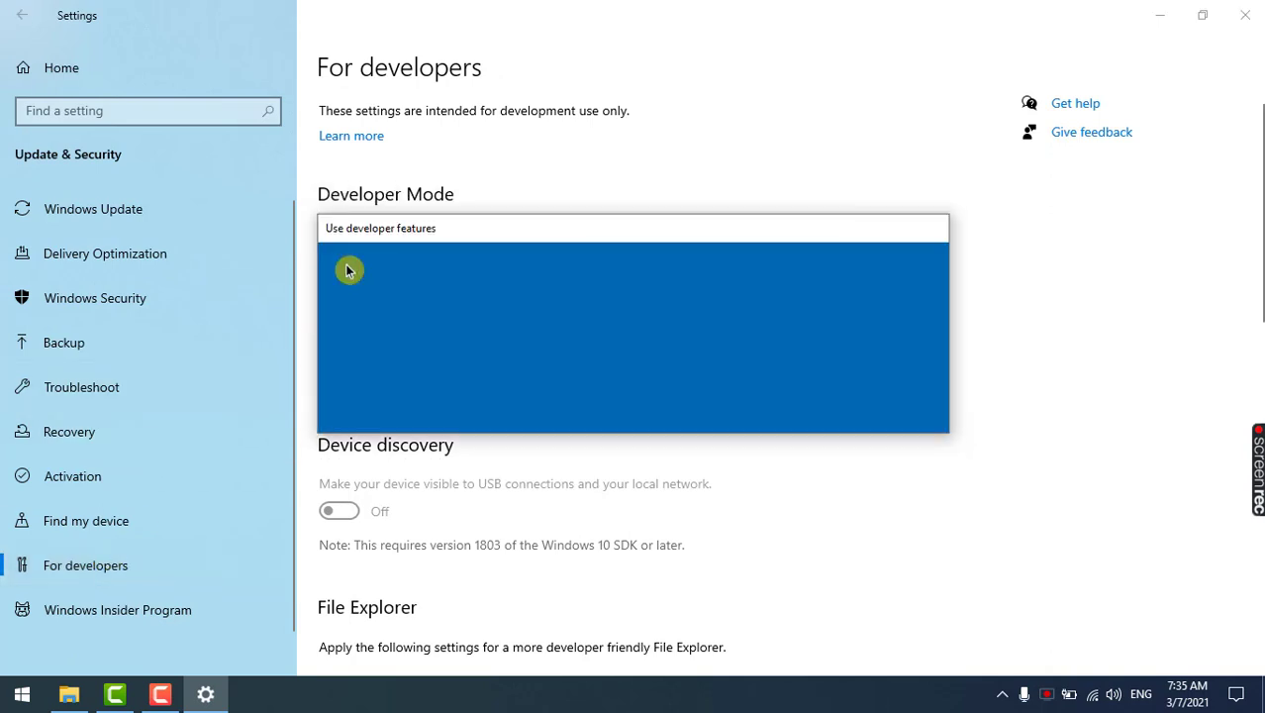
pyautogui.click(793, 395)
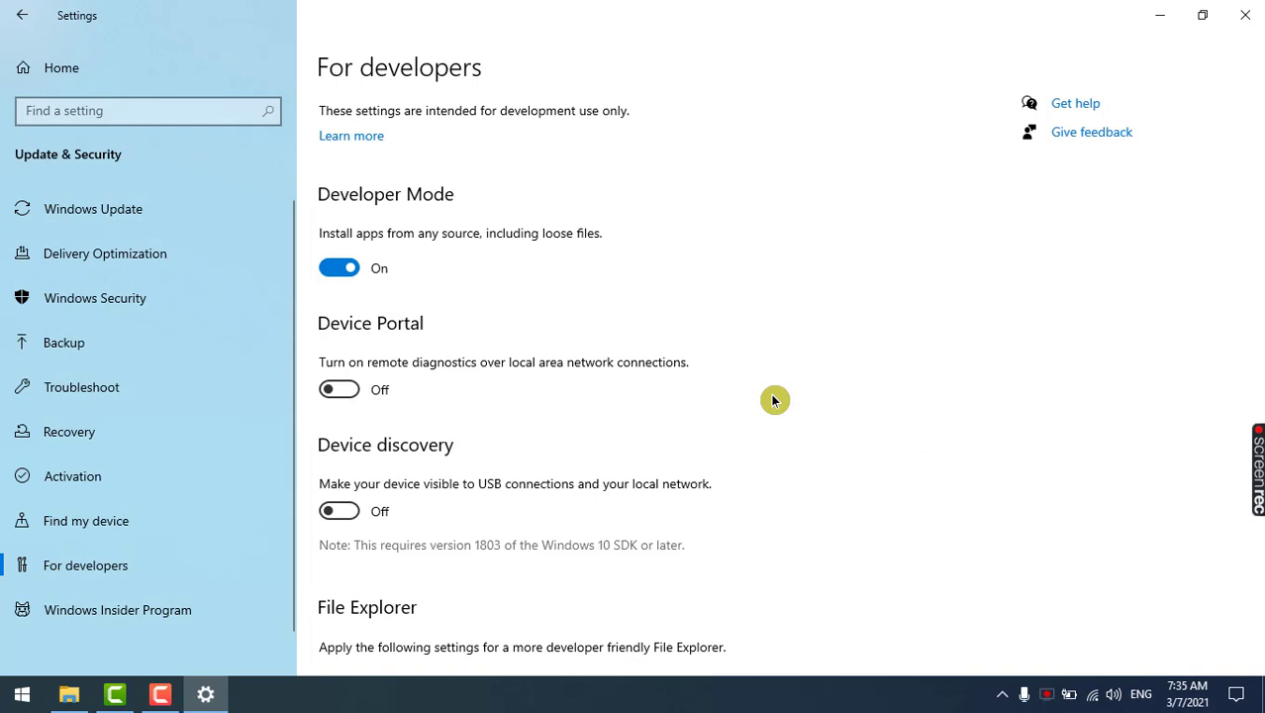
pyautogui.click(1245, 31)
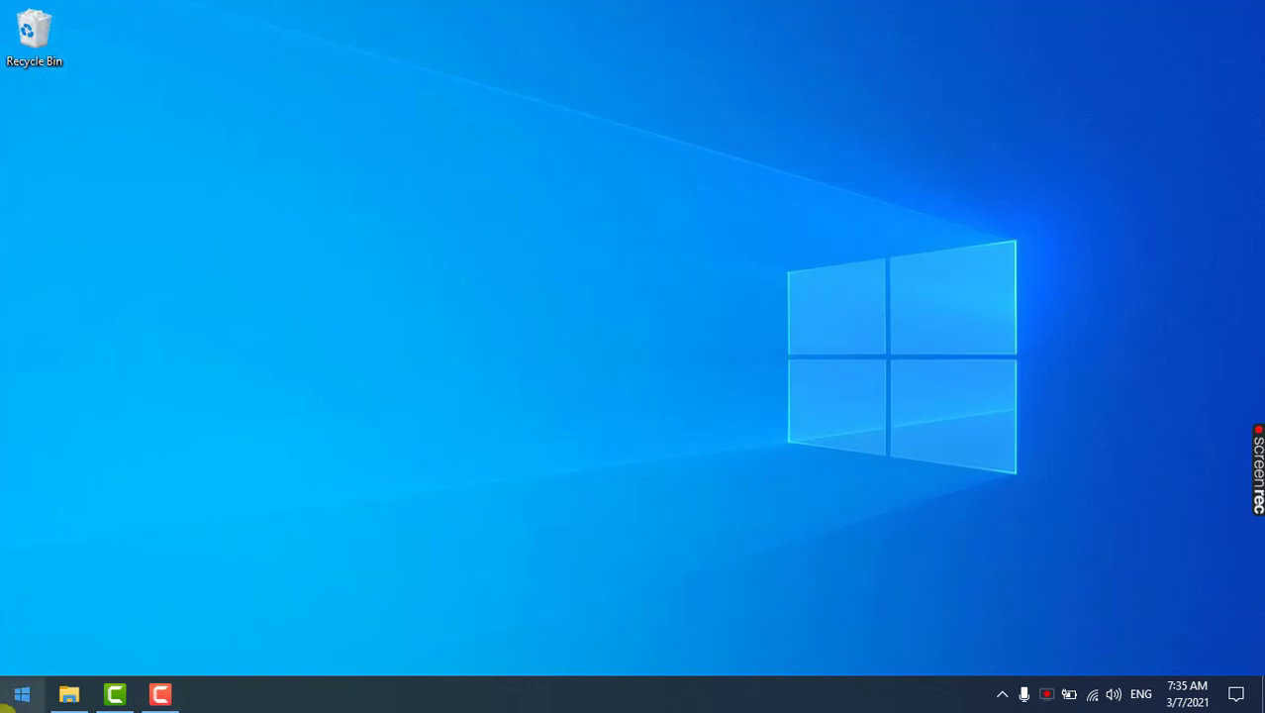
# - Open Programs and Features in the Control Panel
pyautogui.click(21, 694)
pyautogui.moveTo(111, 696)
pyautogui.write('control')
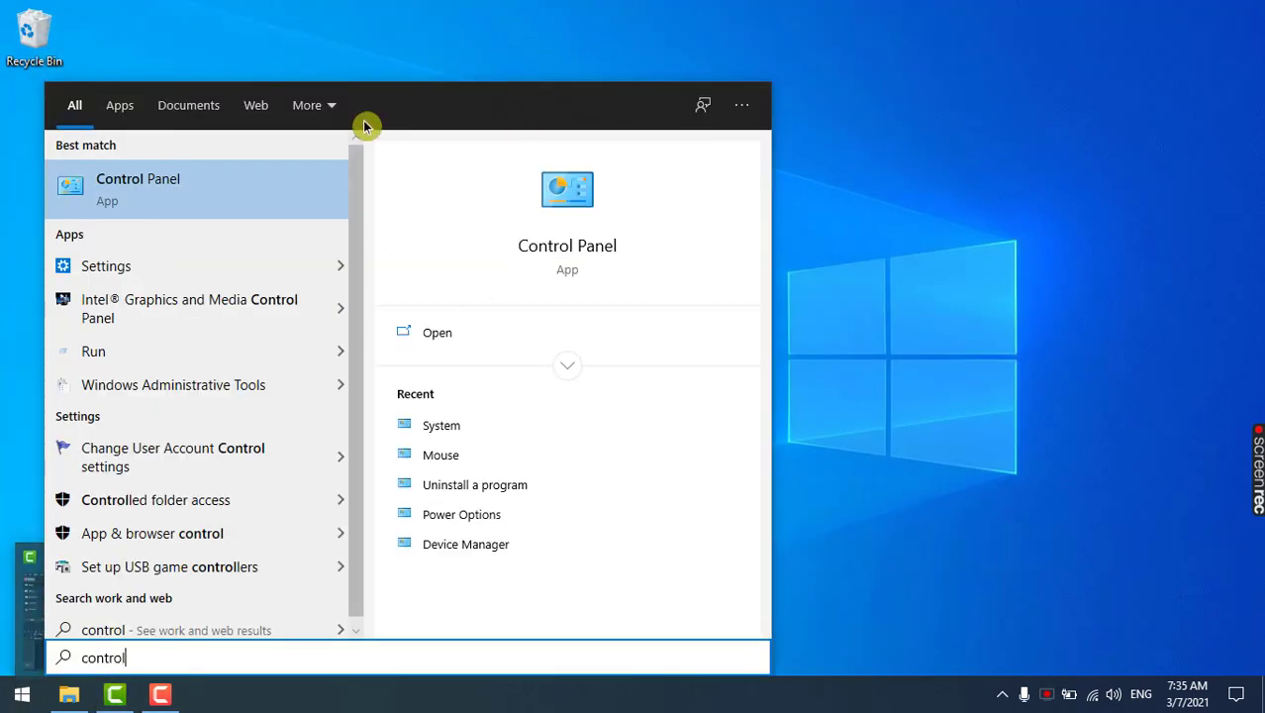
pyautogui.click(183, 206)
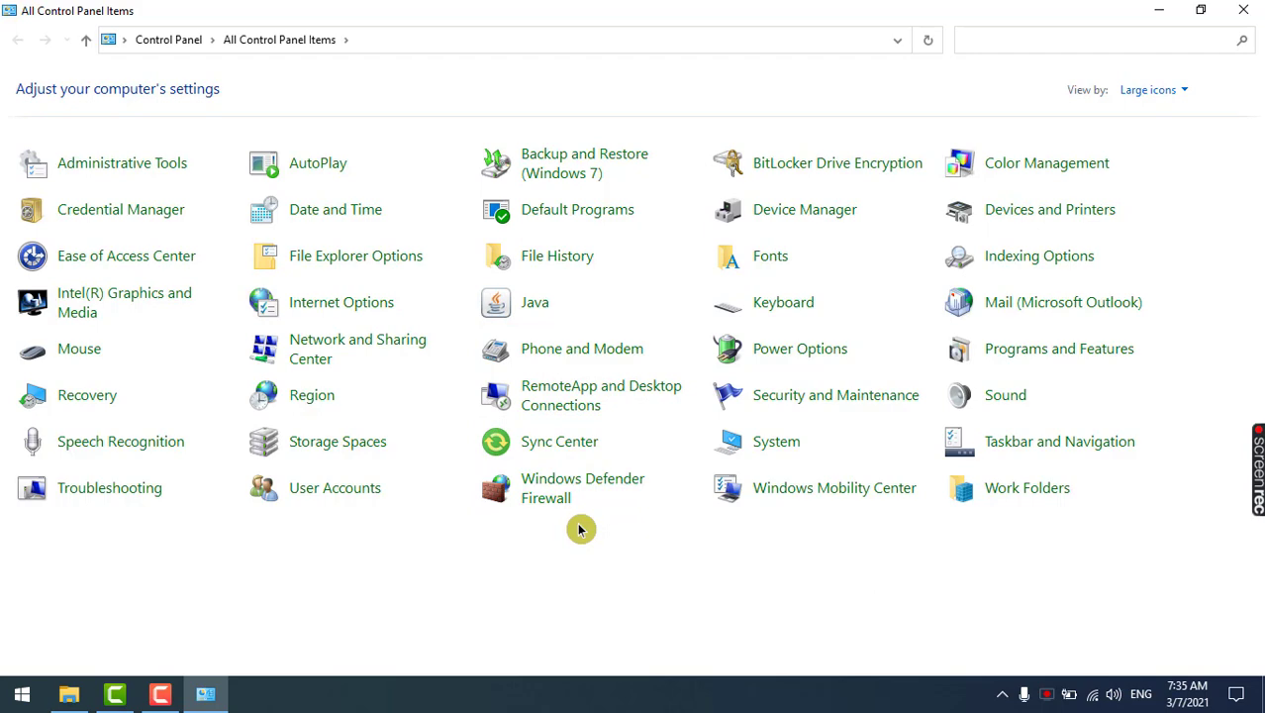
pyautogui.click(1062, 349)
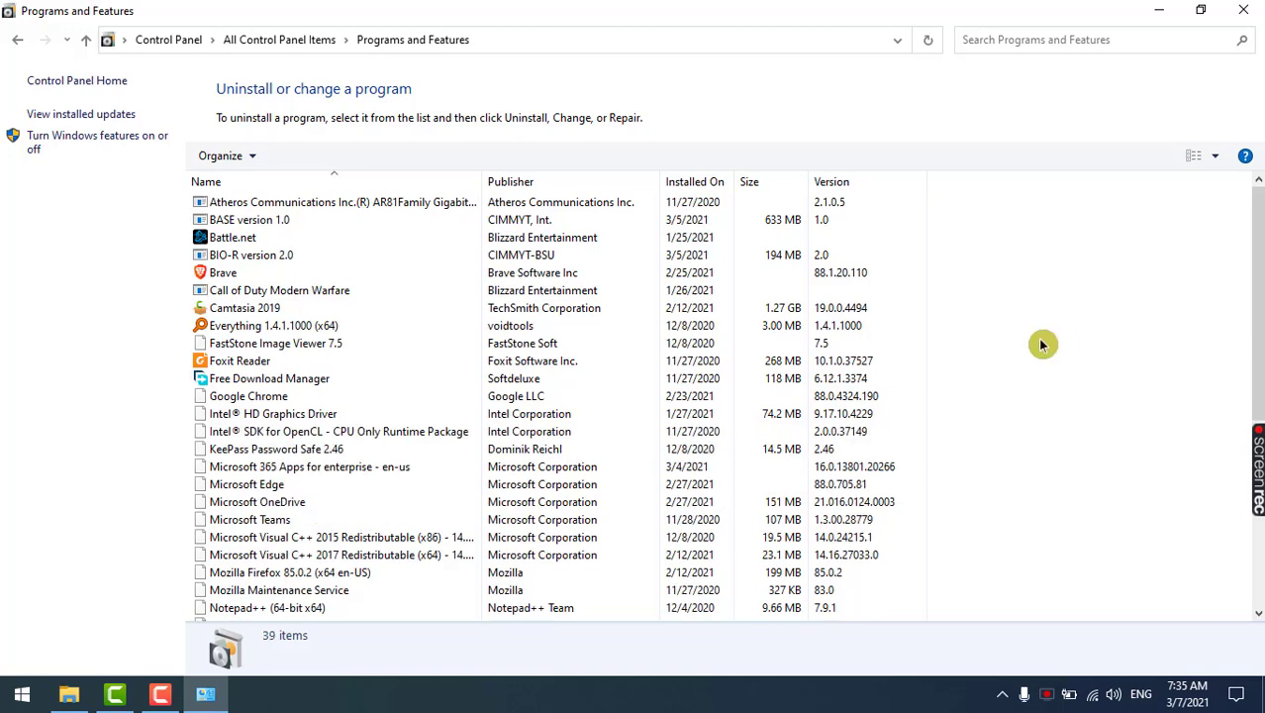
# - Enable the Windows Subsystem for Linux feature in Windows Features and restart the PC to finish the installation
pyautogui.click(140, 143)
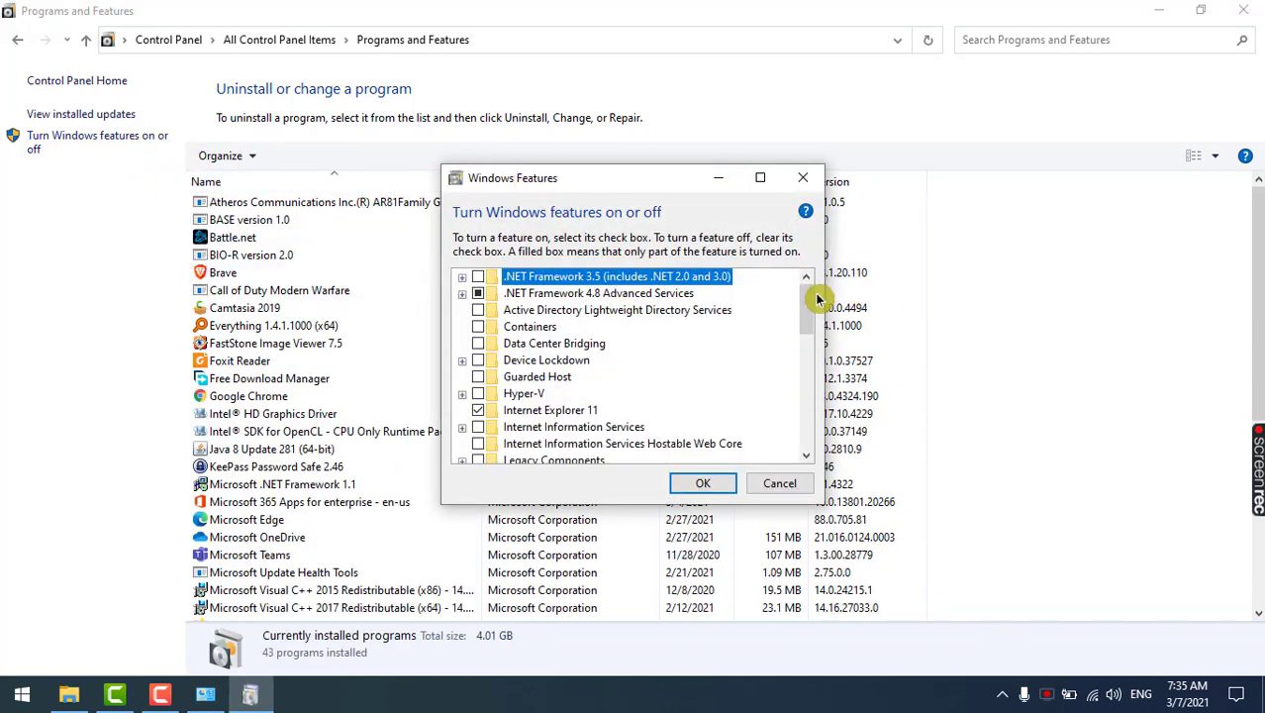
pyautogui.moveTo(808, 308); pyautogui.dragTo(809, 435)
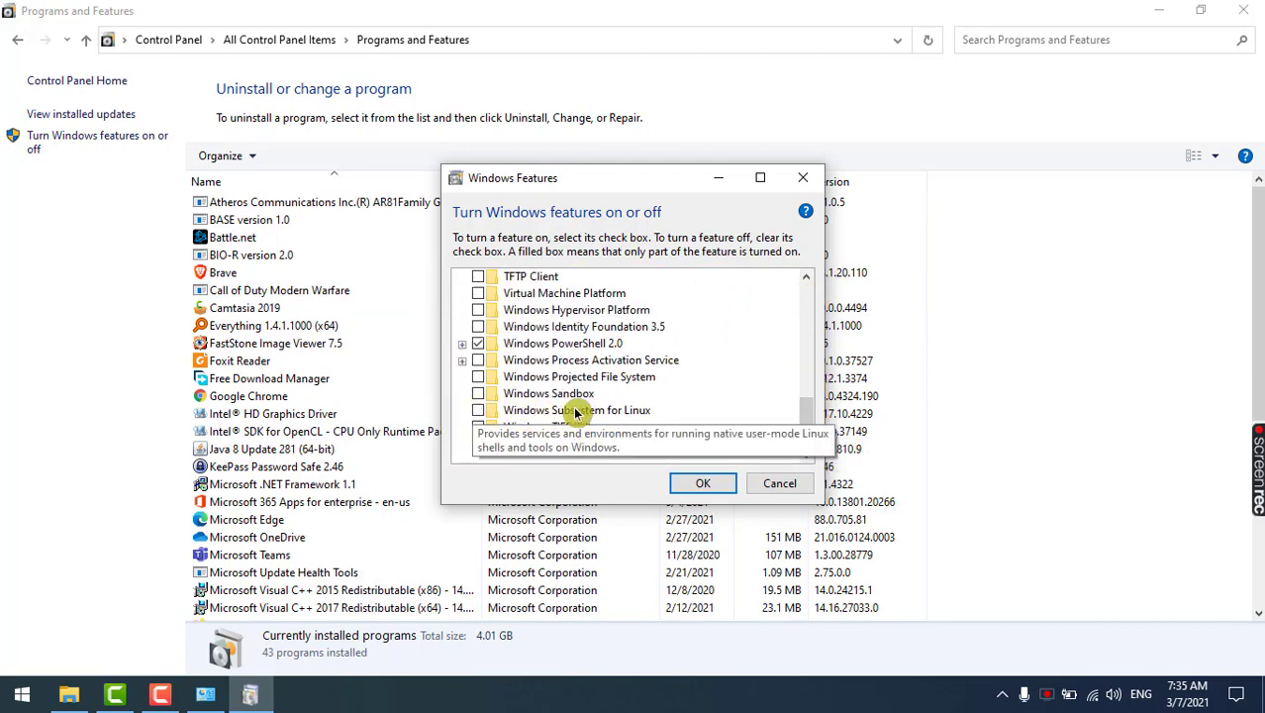
pyautogui.click(479, 410)
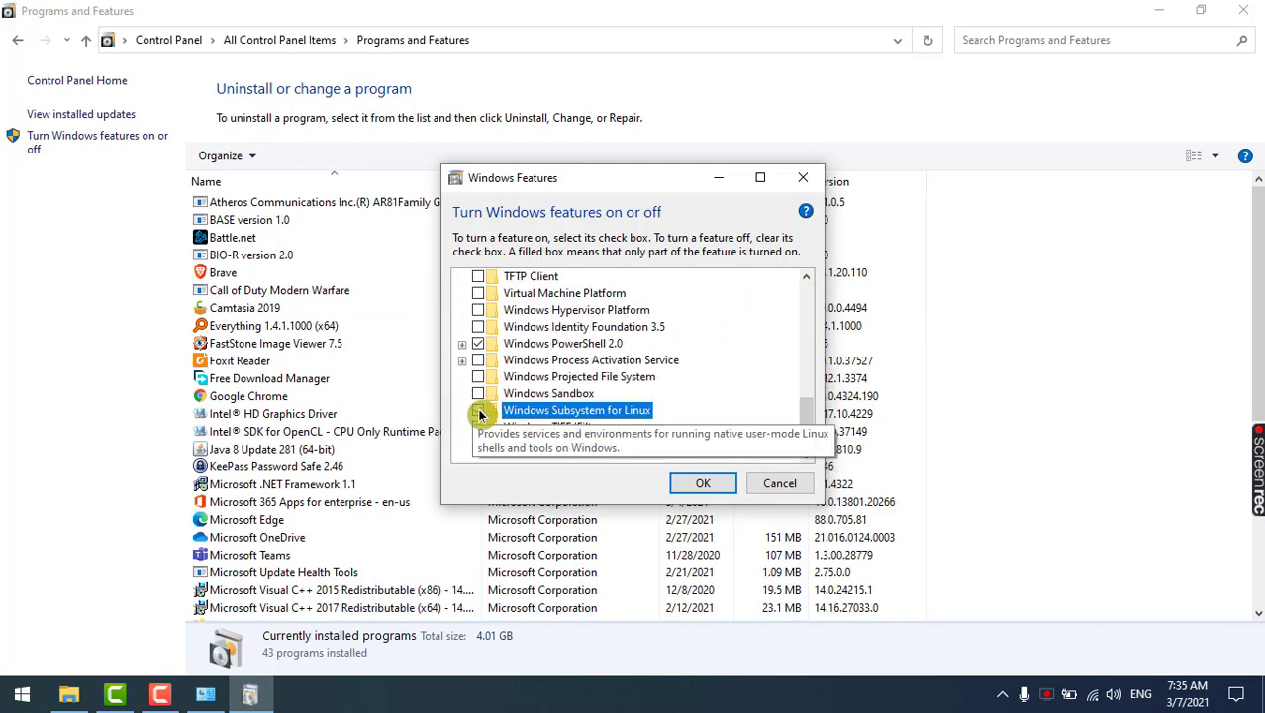
pyautogui.click(698, 484)
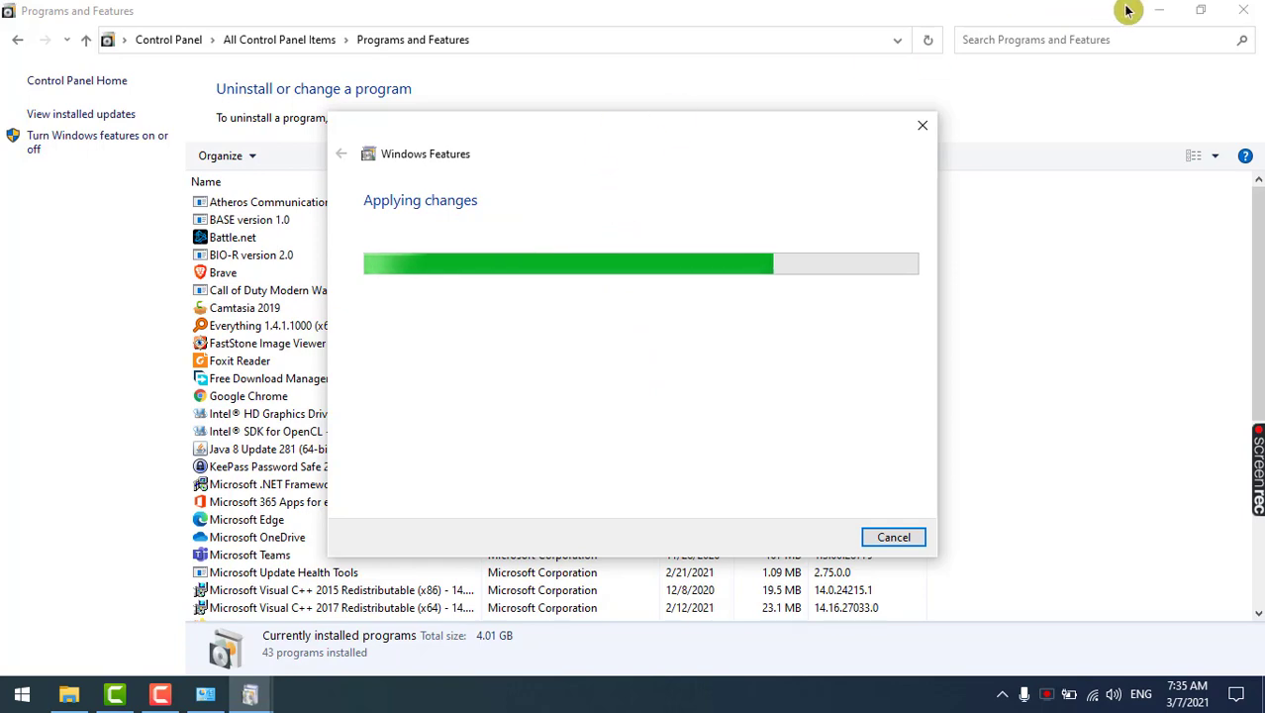
pyautogui.click(1159, 11)
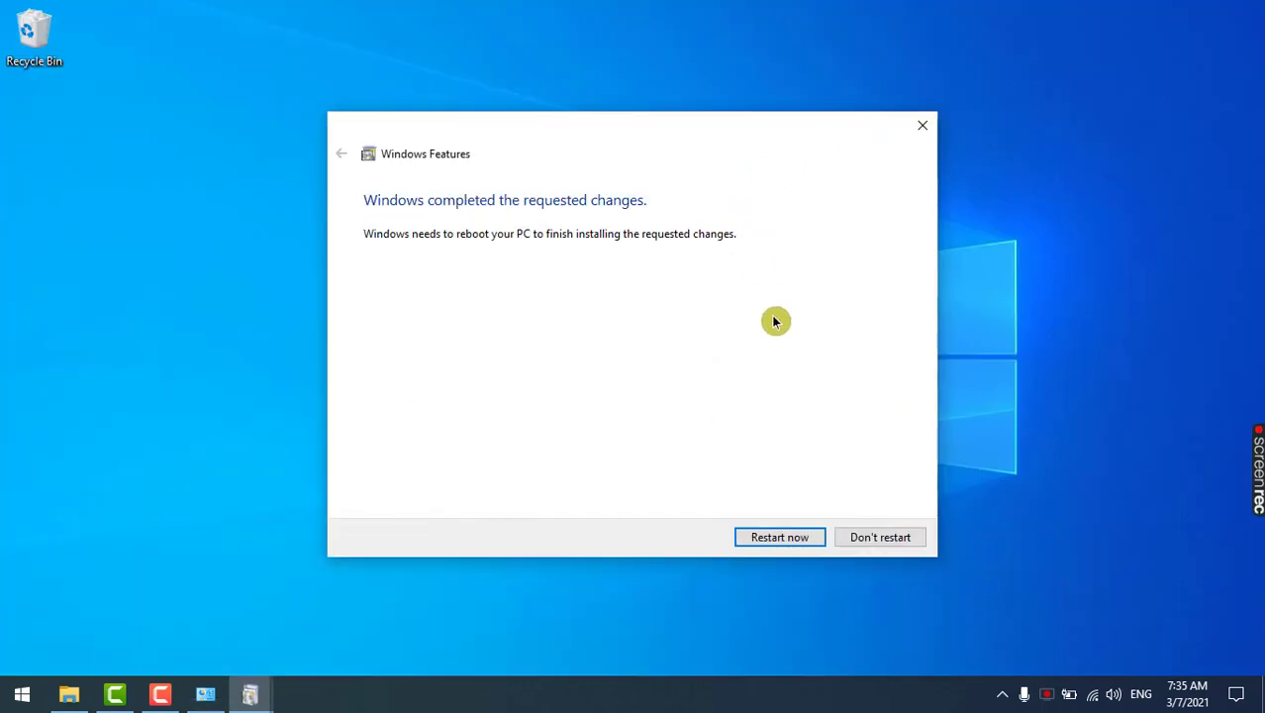
pyautogui.click(779, 536)
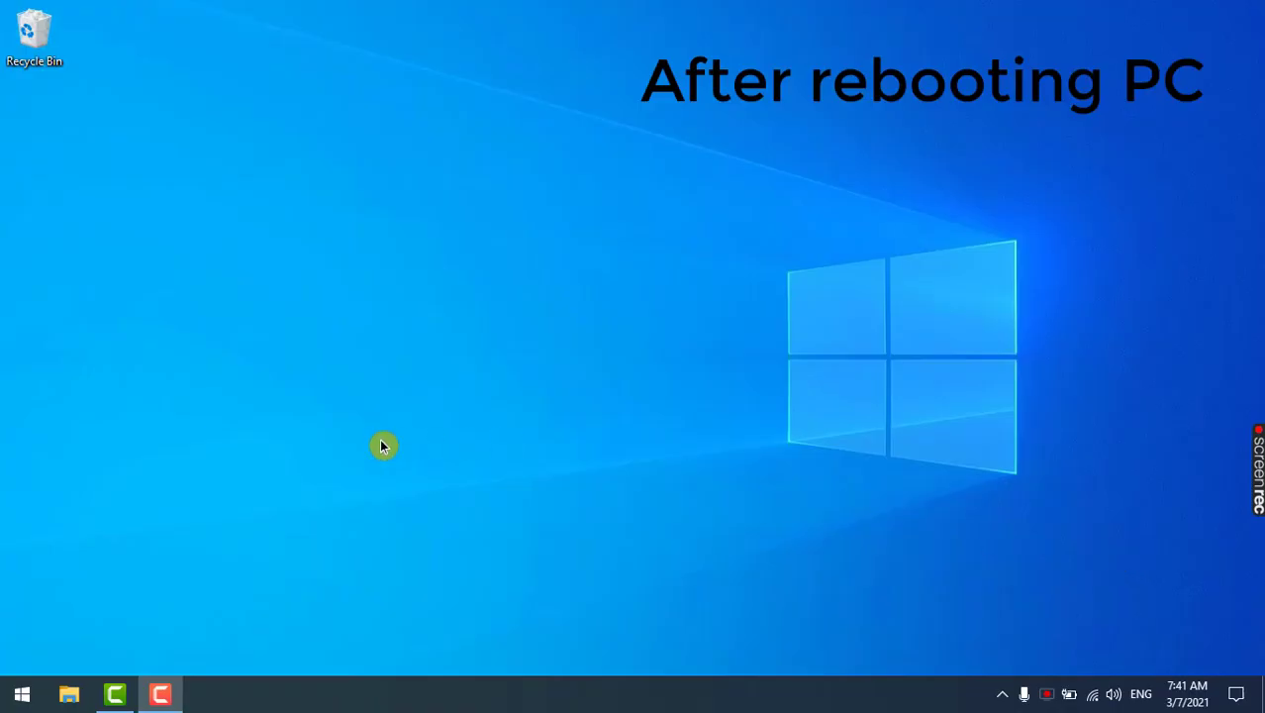
# - Open a command prompt by running cmd from the Run dialog, and execute the bash command in it
pyautogui.click(29, 694)
pyautogui.write('run')
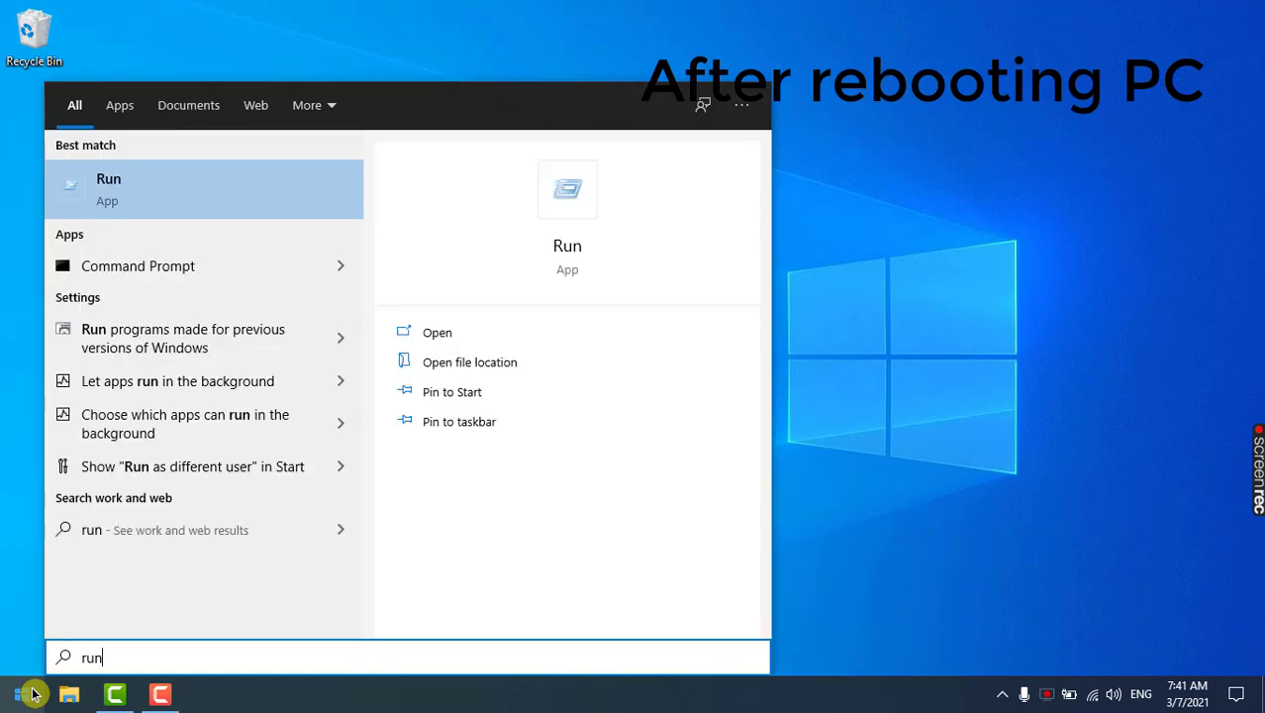
pyautogui.press('Return')
pyautogui.write('cmd')
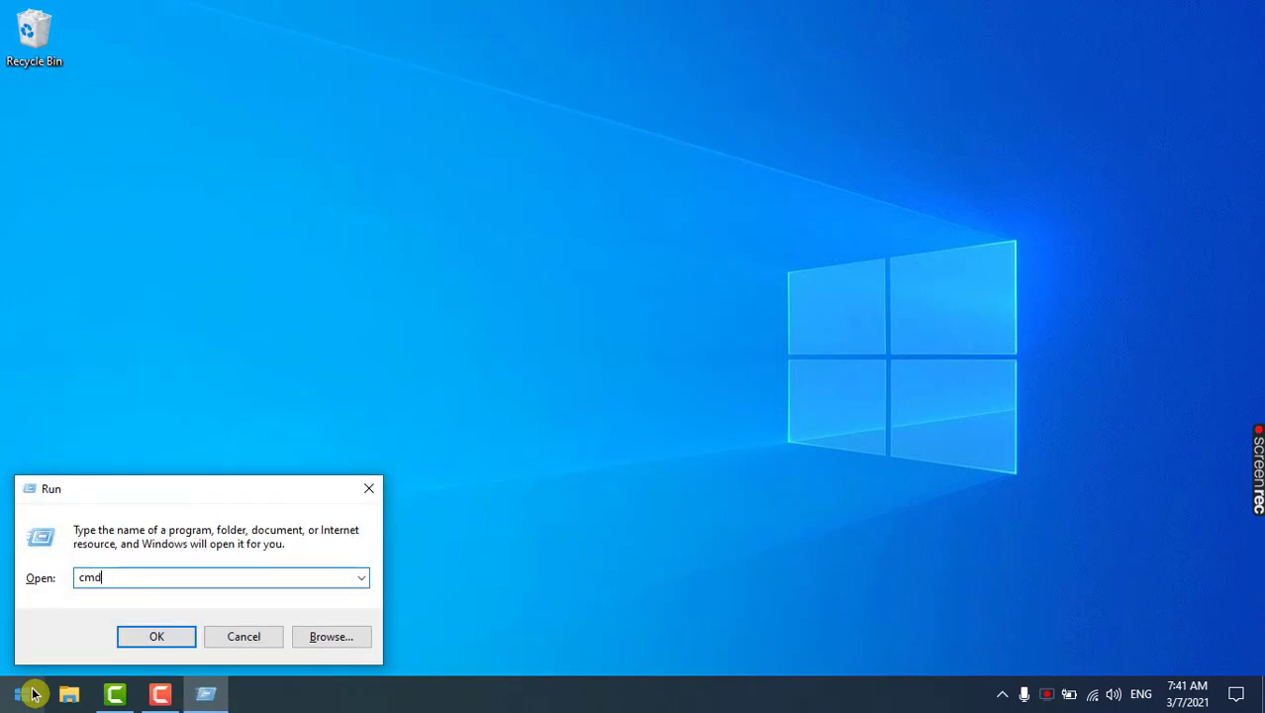
pyautogui.press('Return')
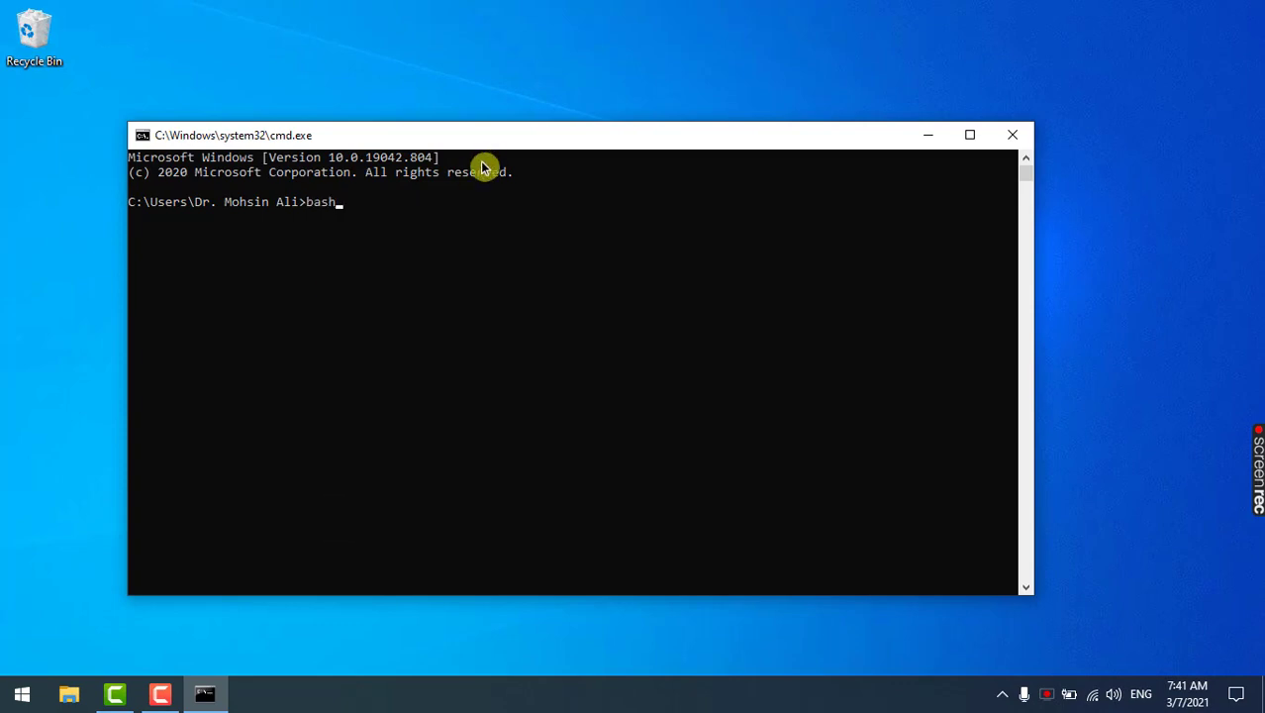
pyautogui.press('Return')
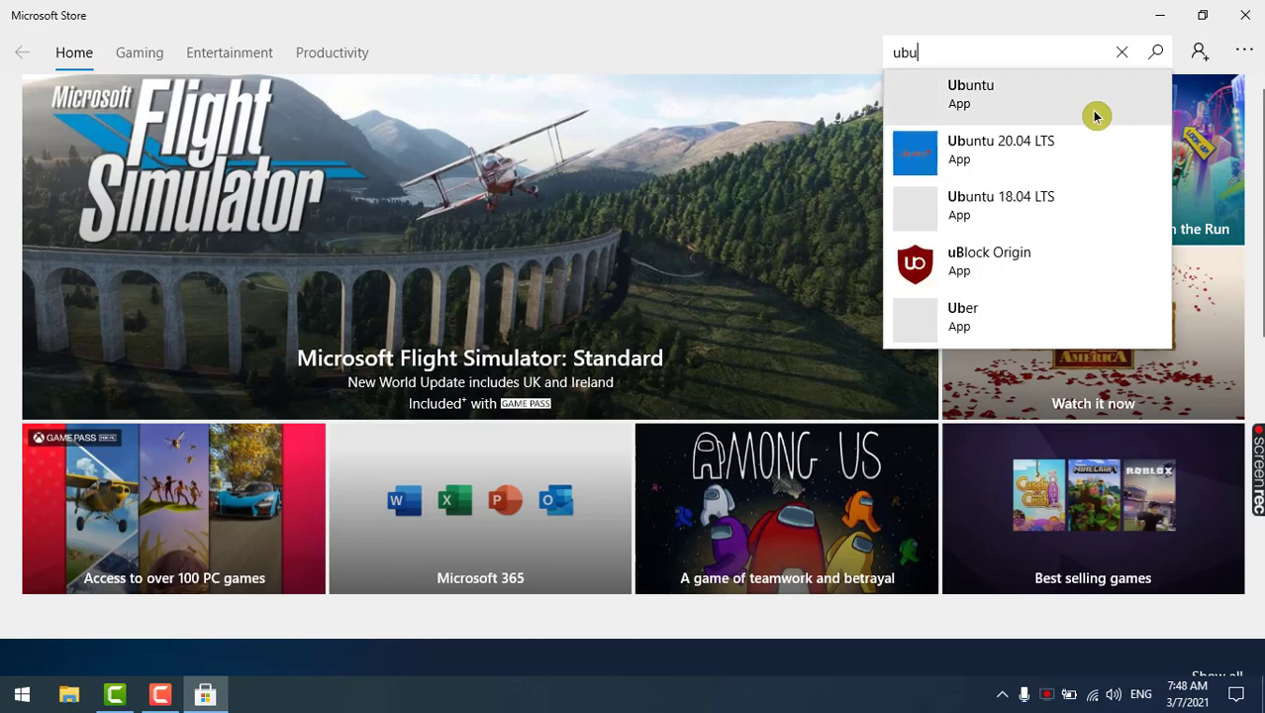
# - Install the Ubuntu app from the Microsoft Store search suggestions for "ubu", dismissing the sign-in window
pyautogui.click(1032, 91)
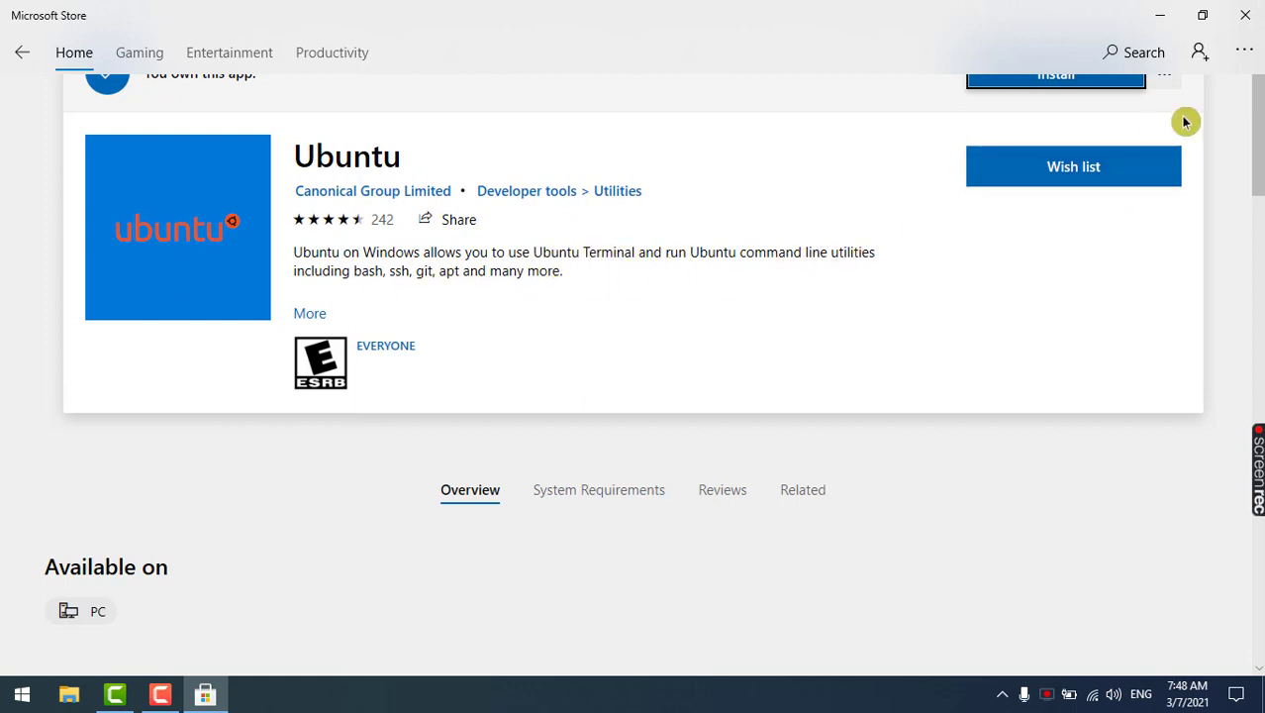
pyautogui.click(1056, 83)
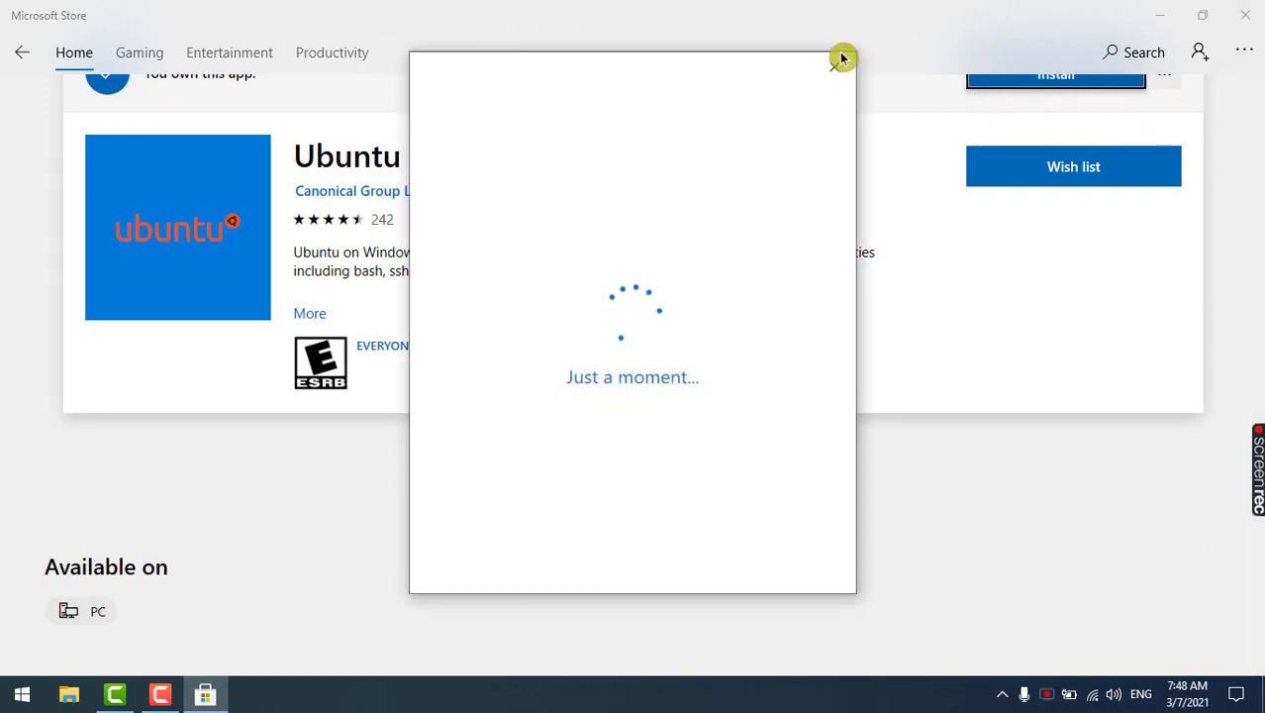
pyautogui.click(835, 69)
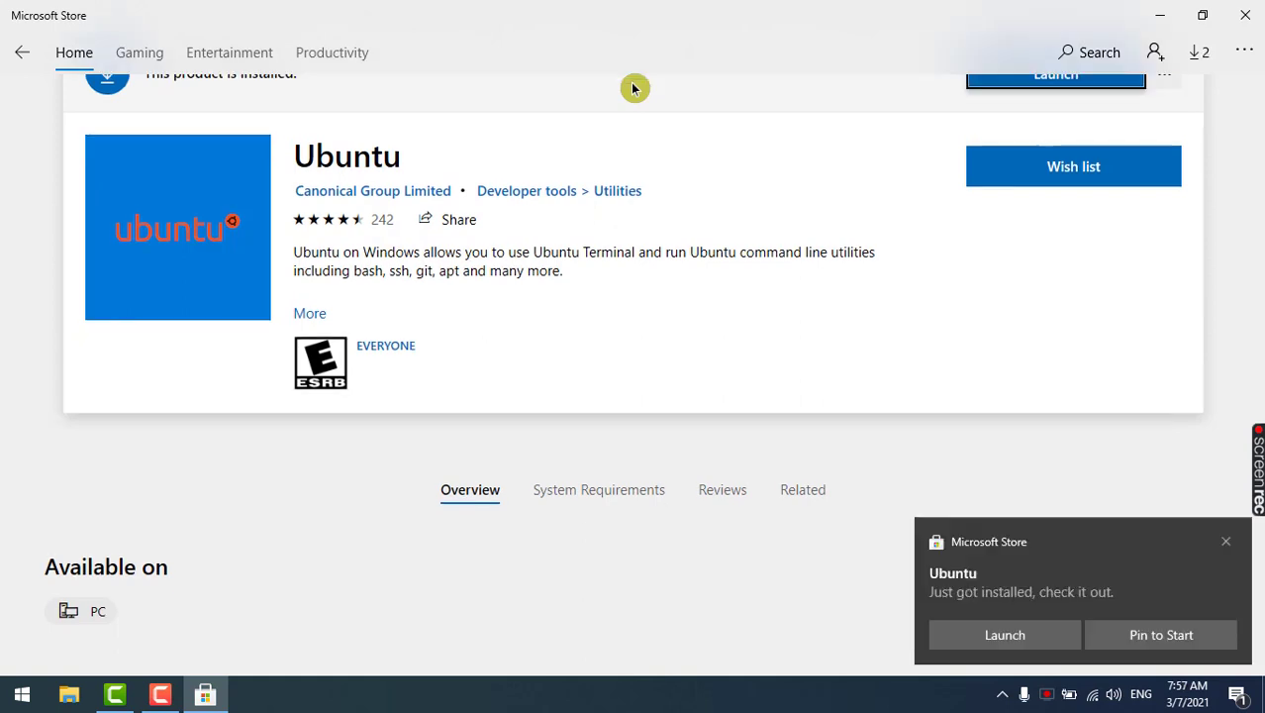
# - Launch the installed Ubuntu app and create the default UNIX account by entering a username and typing the new password twice
pyautogui.click(1031, 632)
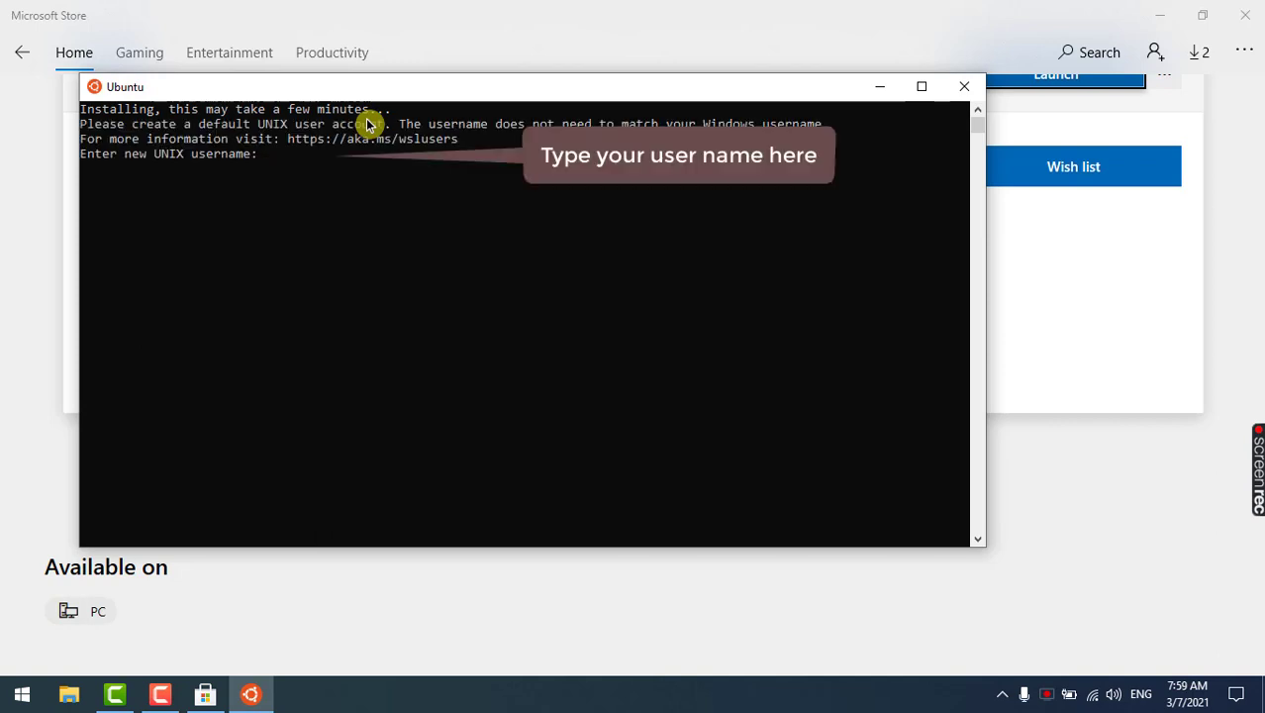
pyautogui.write('mohsinali')
pyautogui.press('Return')
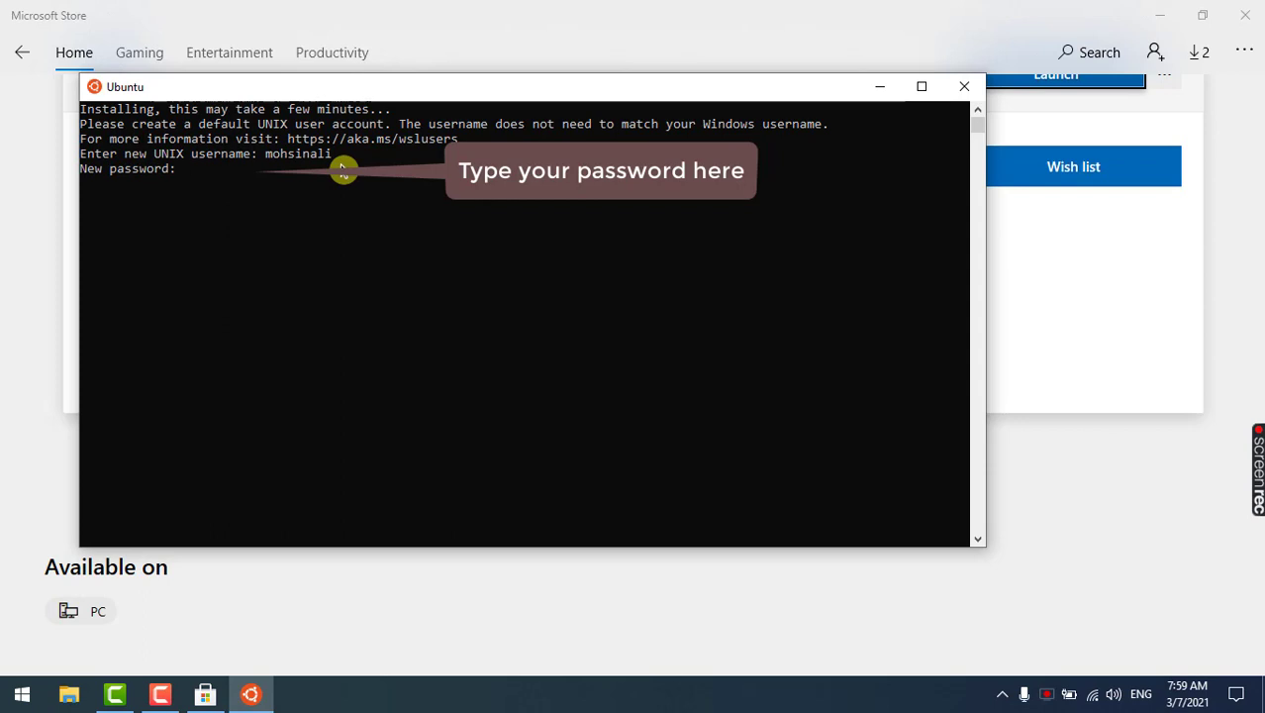
pyautogui.press('Return')
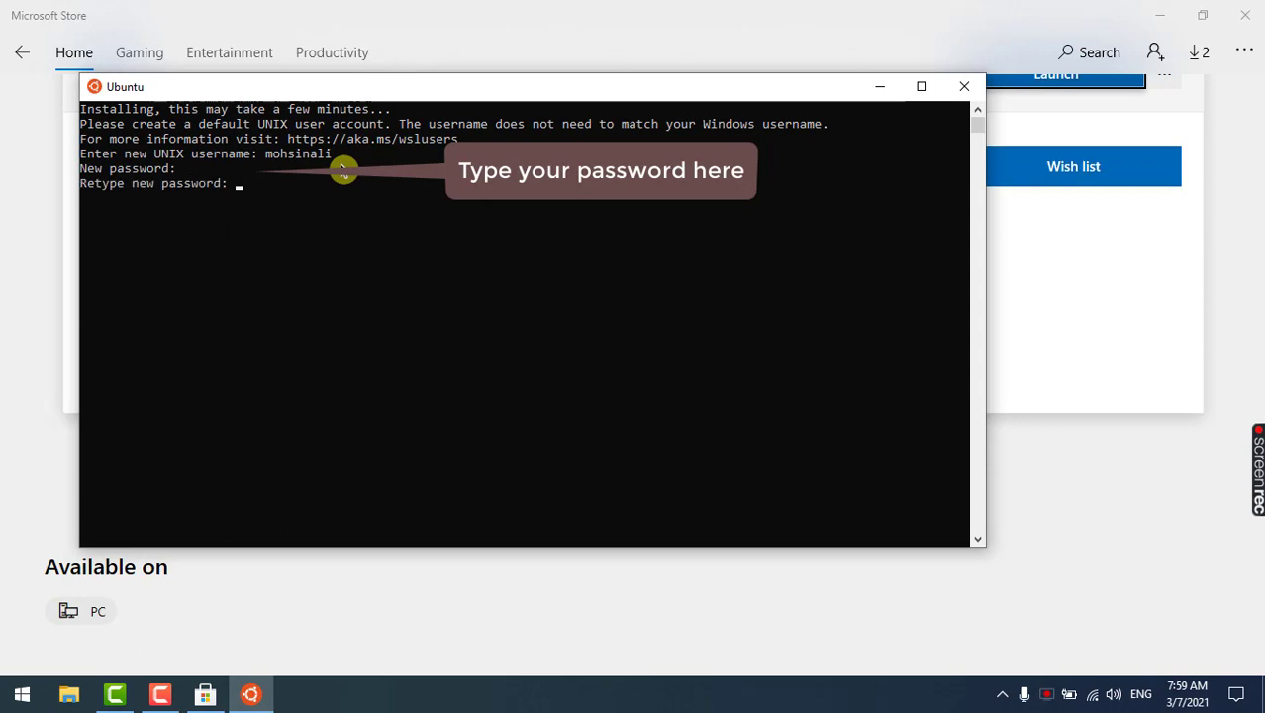
pyautogui.press('Return')
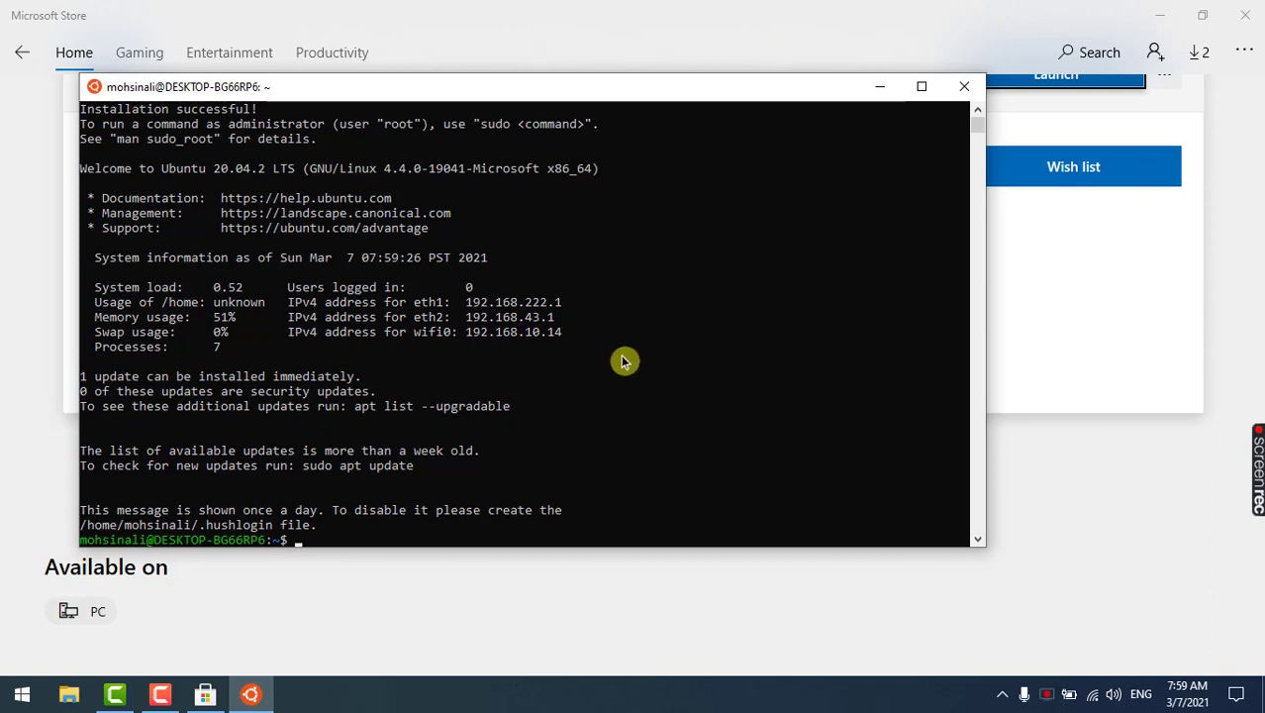
# - Update the Ubuntu package lists with sudo apt-get update -y, entering the account password when sudo asks for it
pyautogui.write('sudo apt-get update -y')
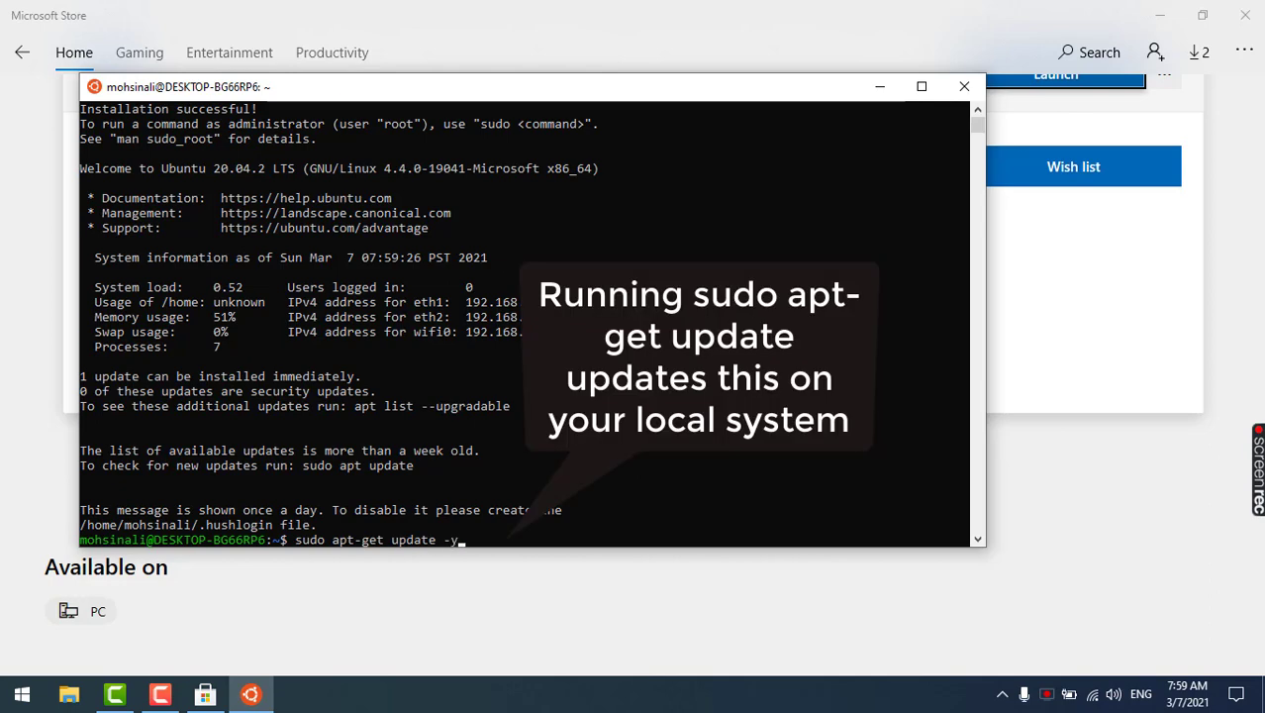
pyautogui.press('Return')
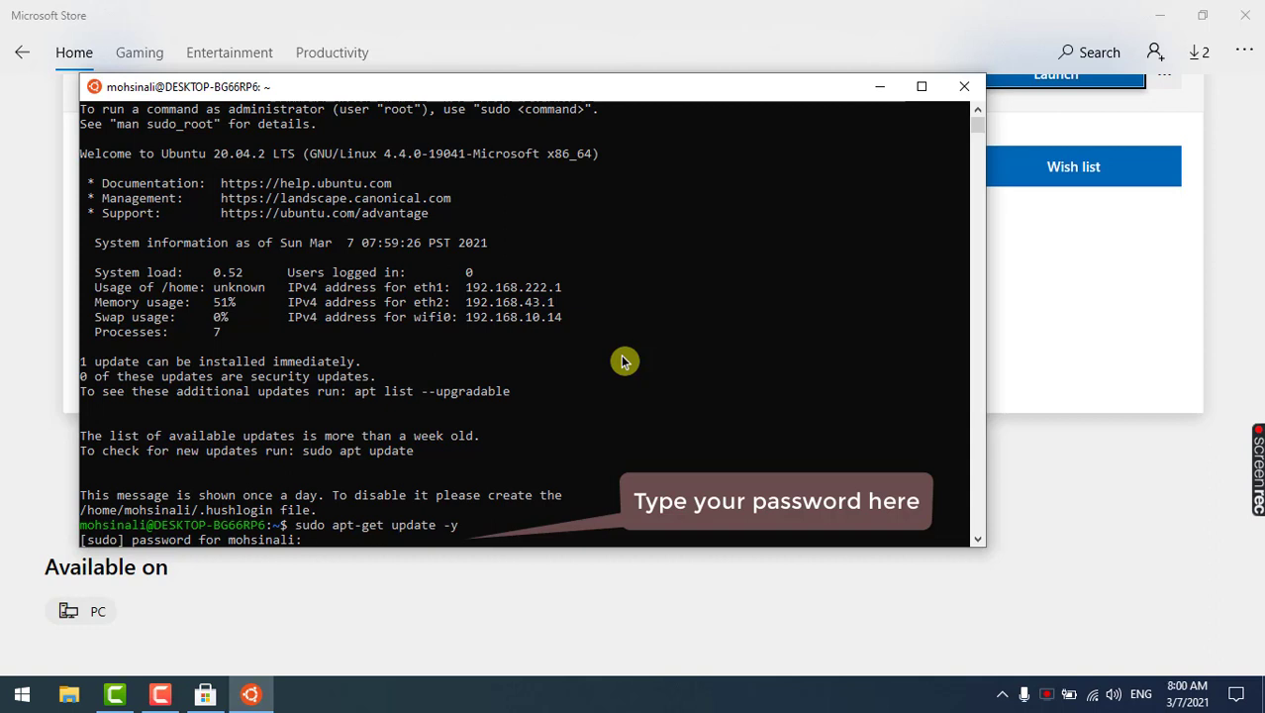
pyautogui.press('Return')
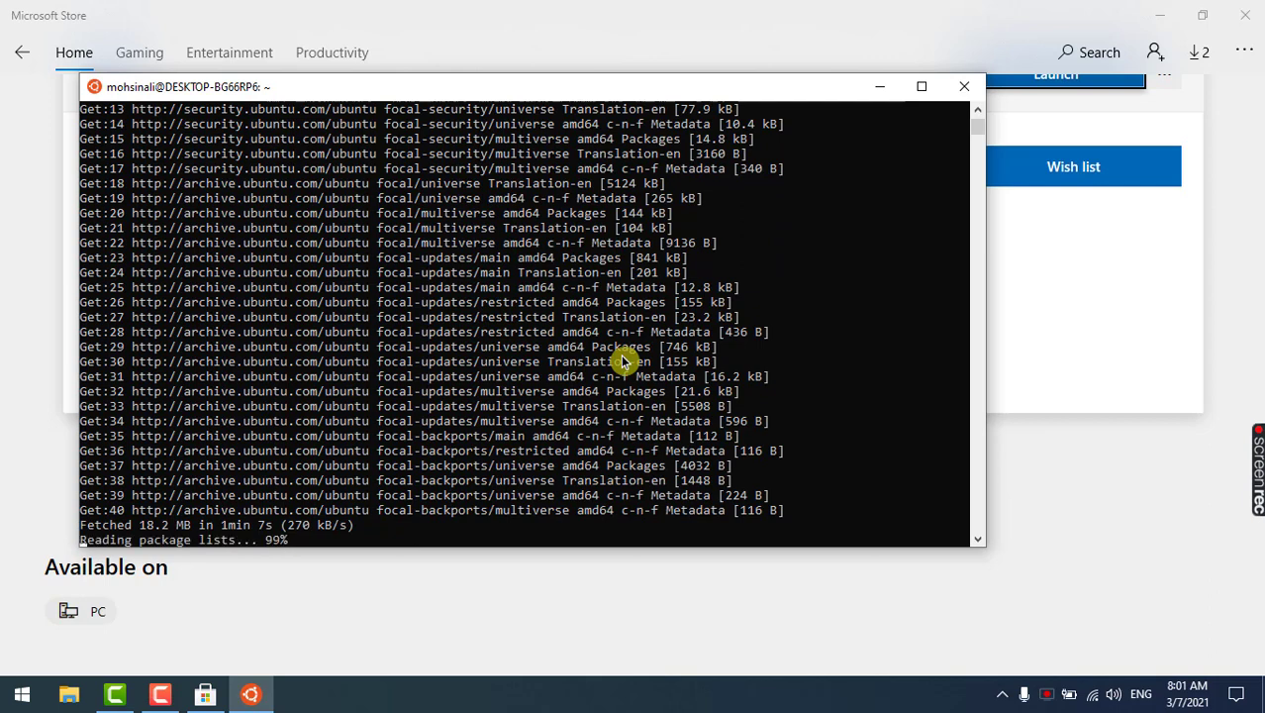
# - Upgrade the installed Ubuntu packages by changing the previous command to sudo apt-get upgrade -y and running it
pyautogui.press('Up')
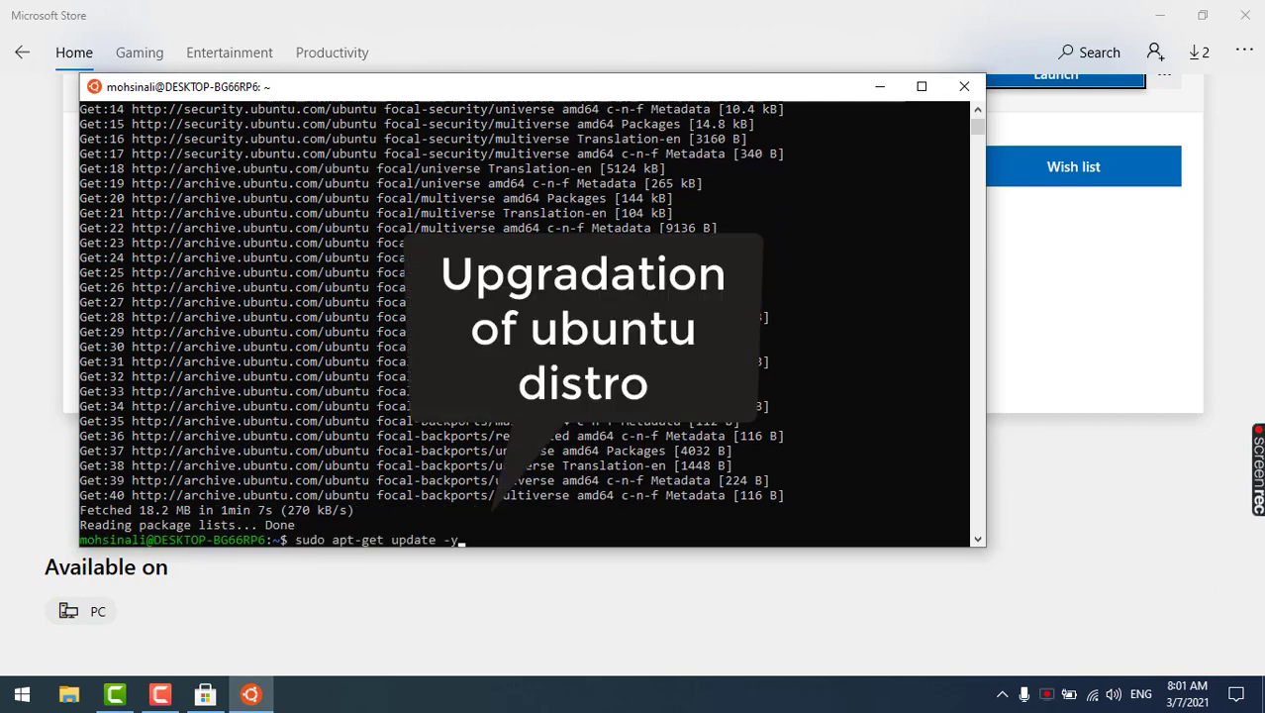
pyautogui.press('BackSpace')
pyautogui.press('BackSpace')
pyautogui.press('BackSpace')
pyautogui.press('BackSpace')
pyautogui.write('grade -y')
pyautogui.press('Return')
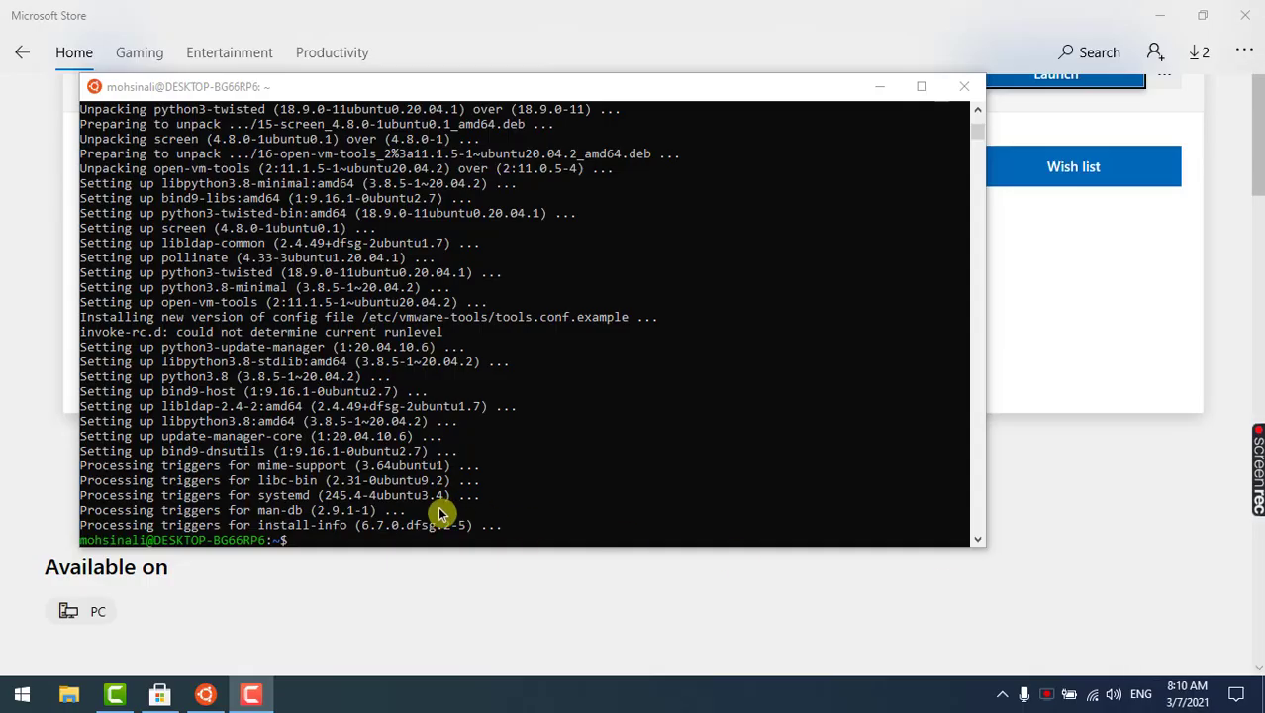
# - Install the htop package by running sudo apt-get install htop
pyautogui.write('s')
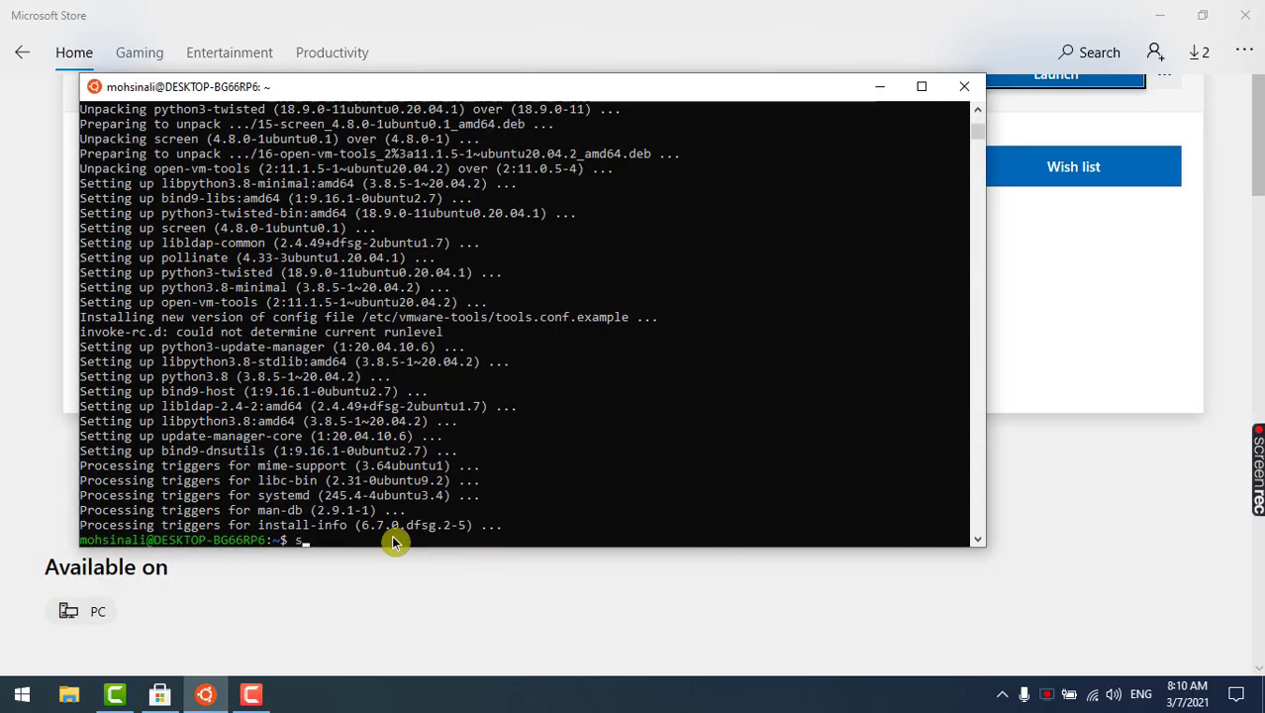
pyautogui.write('udo apt-g')
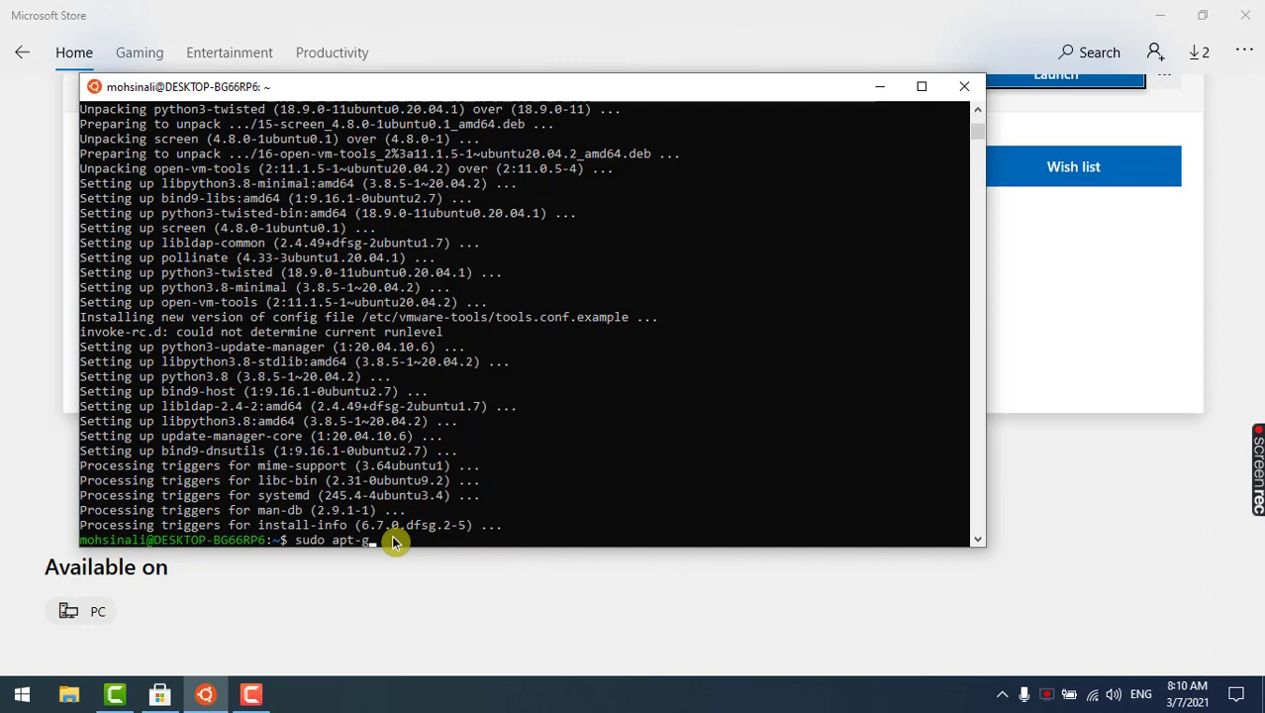
pyautogui.write('et install ht')
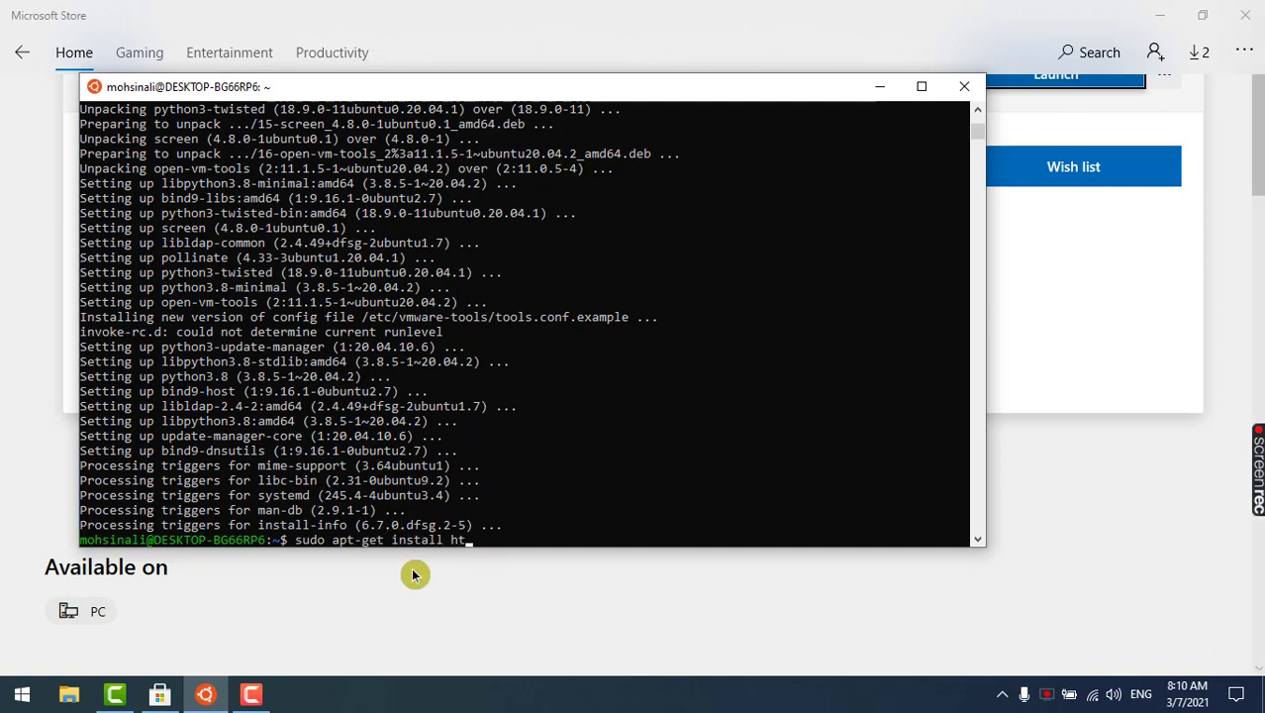
pyautogui.write('op')
pyautogui.press('Return')
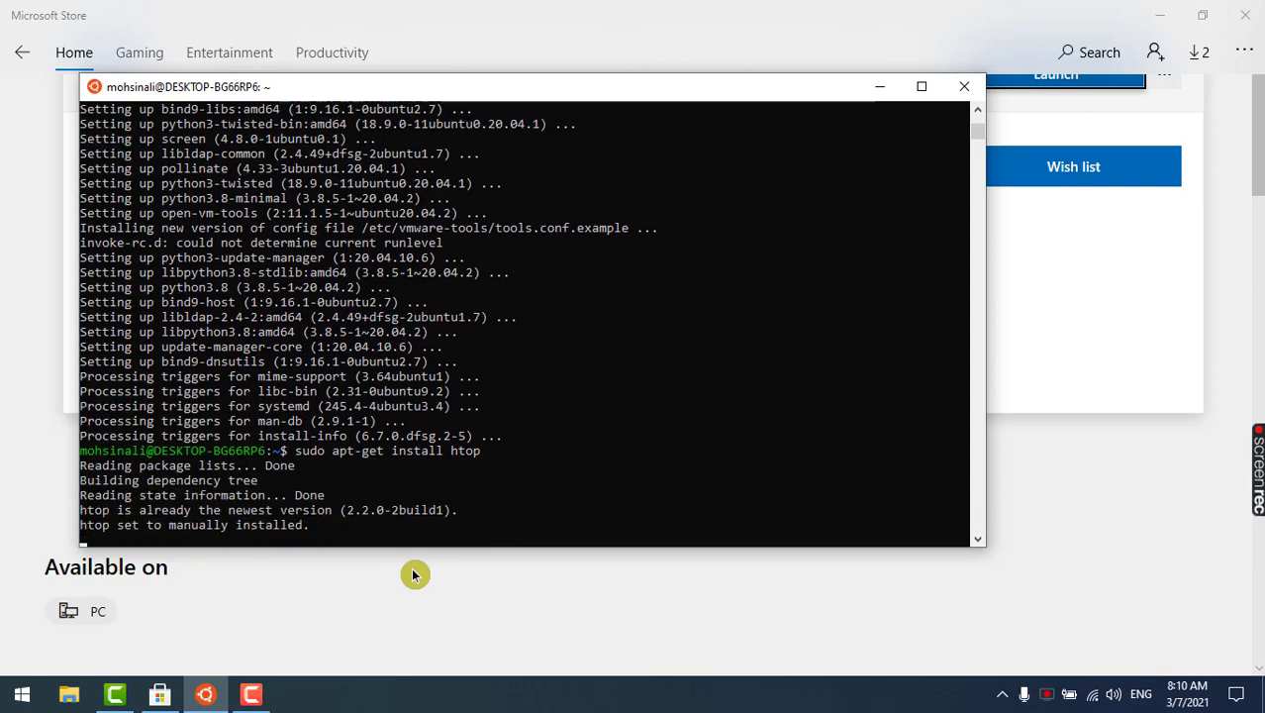
# - Run htop in the Ubuntu shell to display the process monitor
pyautogui.write('hto')
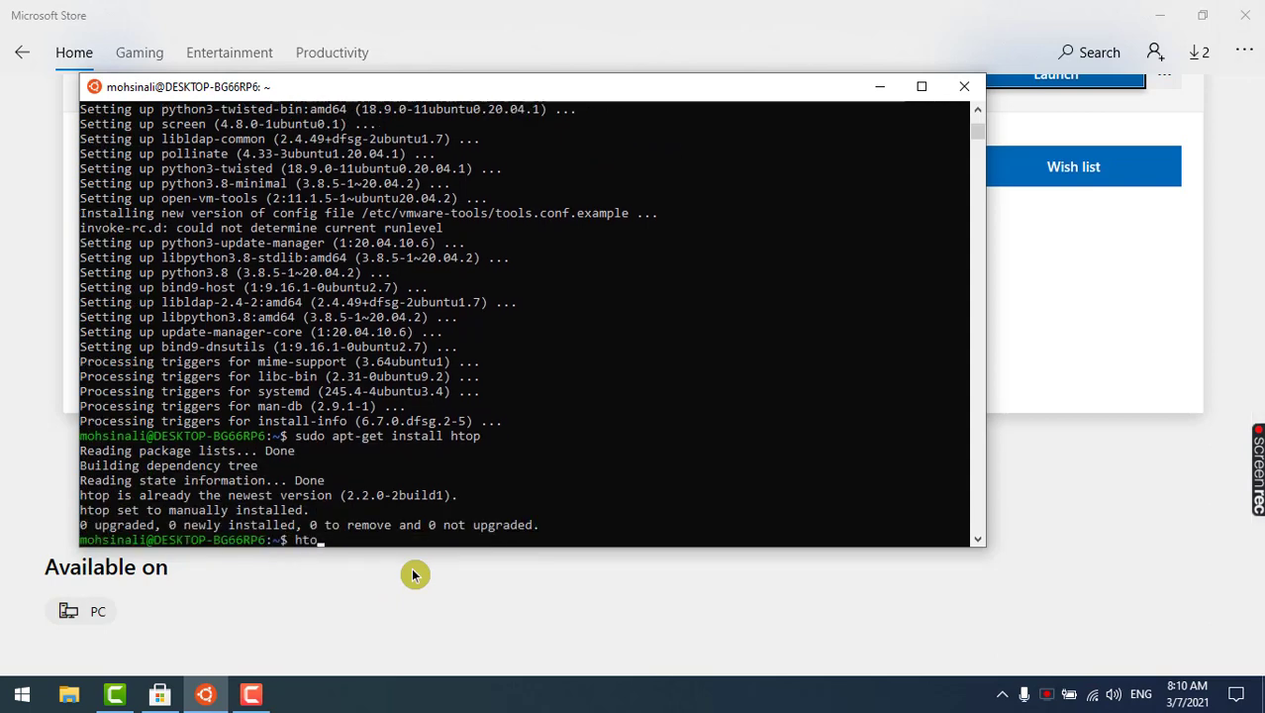
pyautogui.write('p')
pyautogui.press('Return')
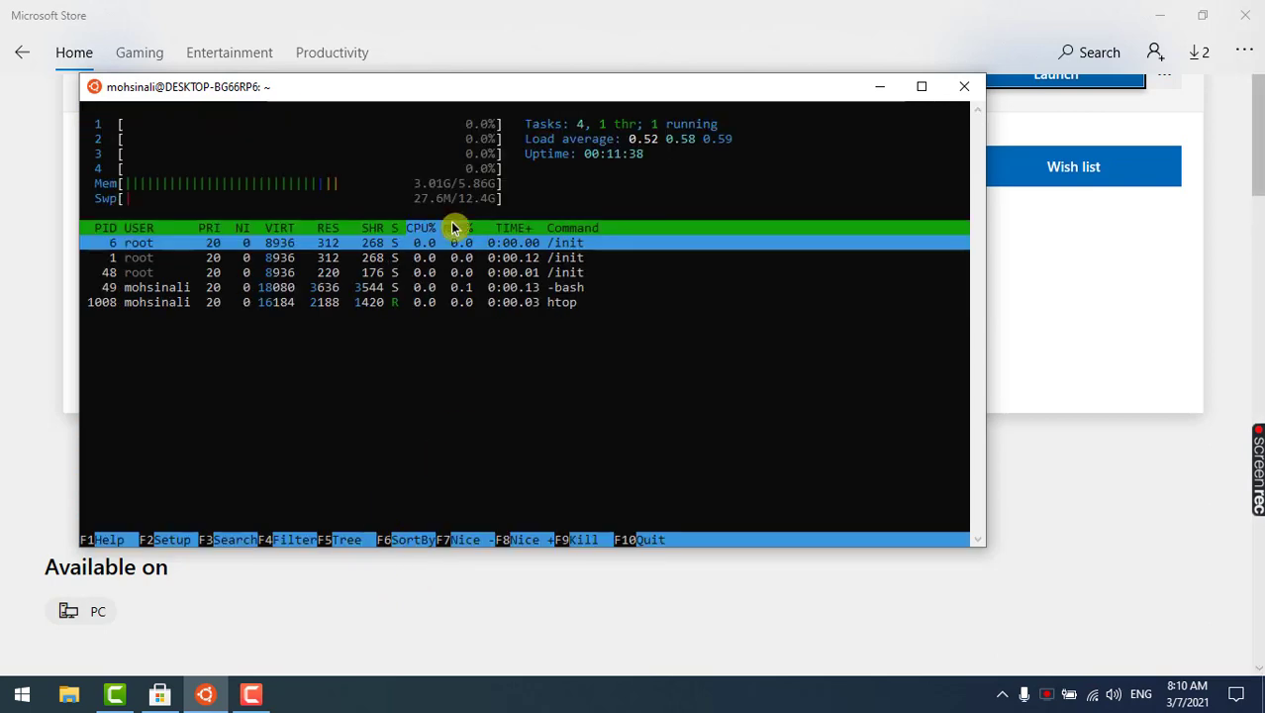